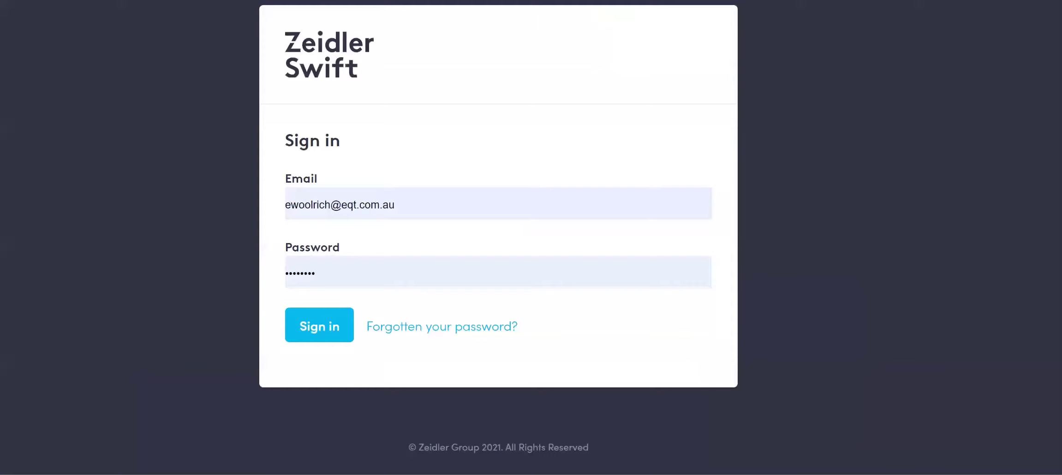
# - Sign in to Zeidler Swift with the pre-filled email and password
pyautogui.click(332, 330)
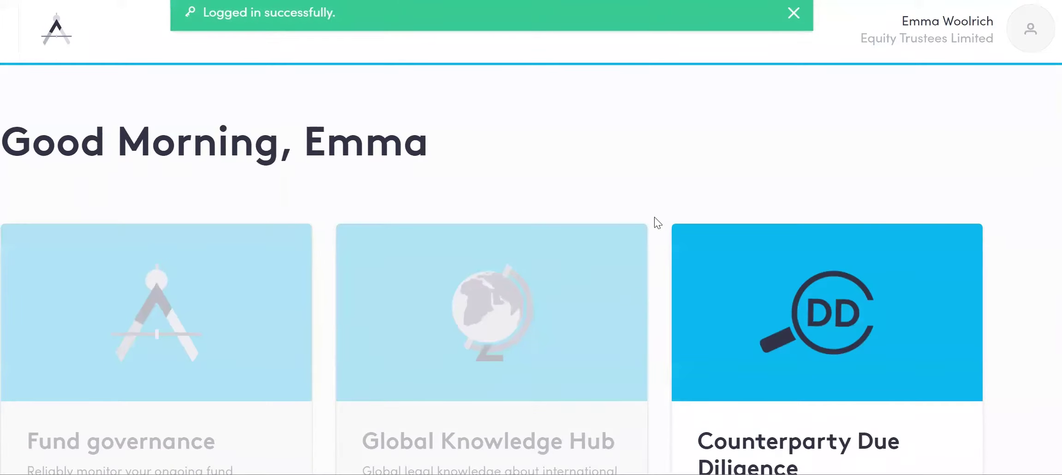
# - Scroll down the dashboard to the TMD card and open Notareal Fund Management Ltd's TMD list
pyautogui.scroll(-7, 654, 223)
pyautogui.scroll(-8, 654, 217)
pyautogui.scroll(-6, 657, 222)
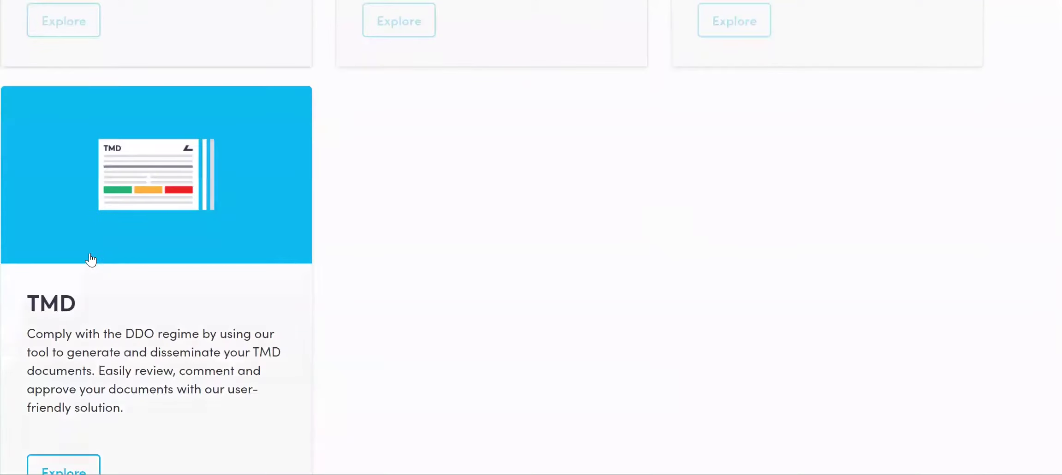
pyautogui.click(155, 203)
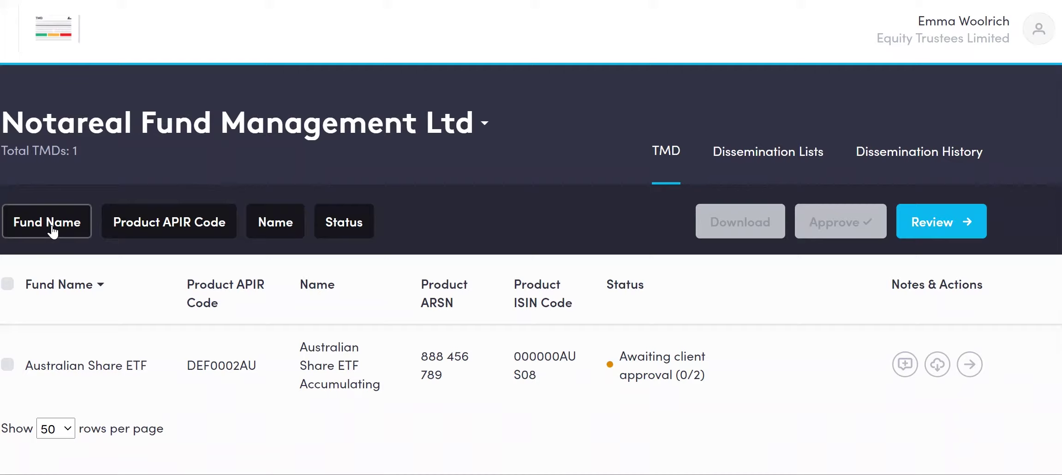
pyautogui.click(169, 231)
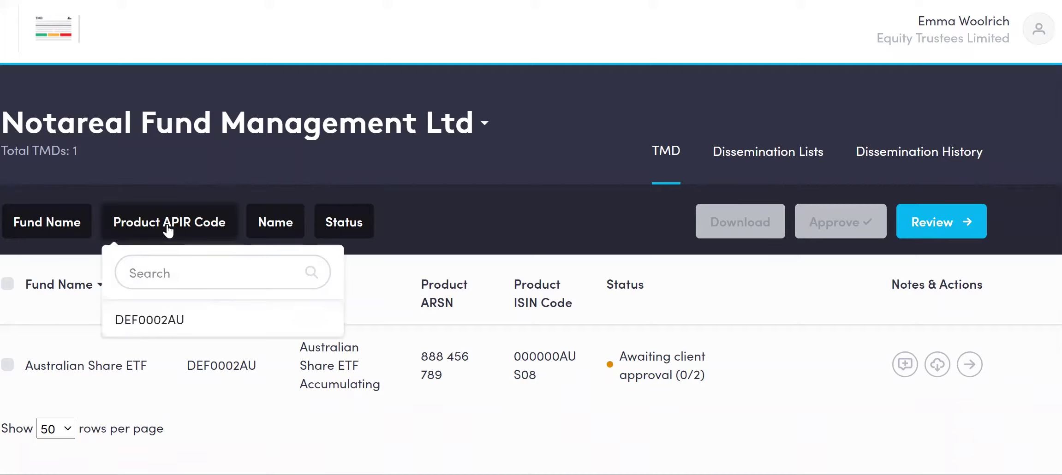
pyautogui.click(357, 226)
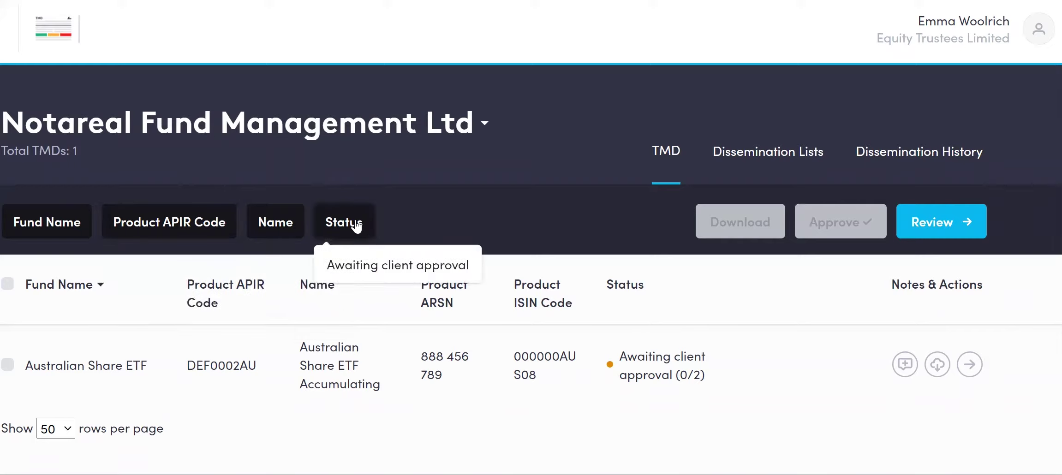
pyautogui.click(523, 204)
pyautogui.moveTo(604, 375)
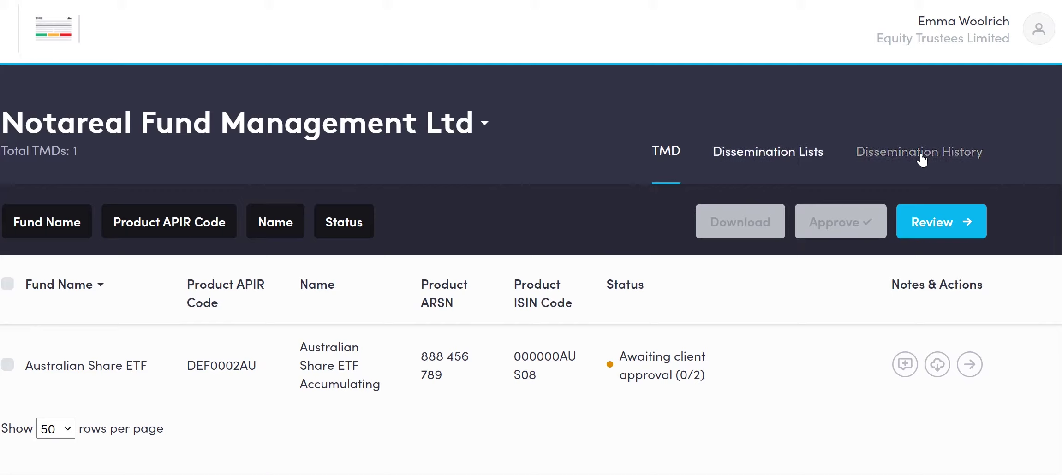
pyautogui.click(756, 155)
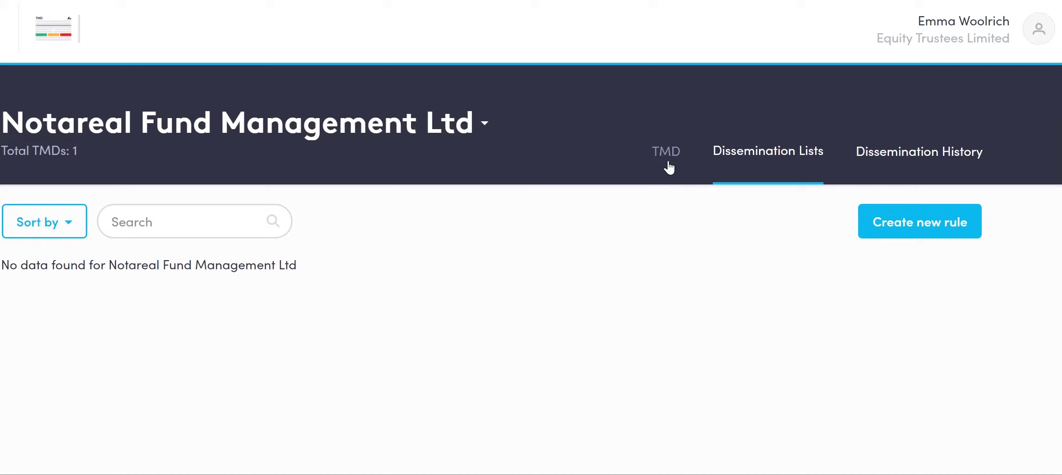
pyautogui.click(906, 158)
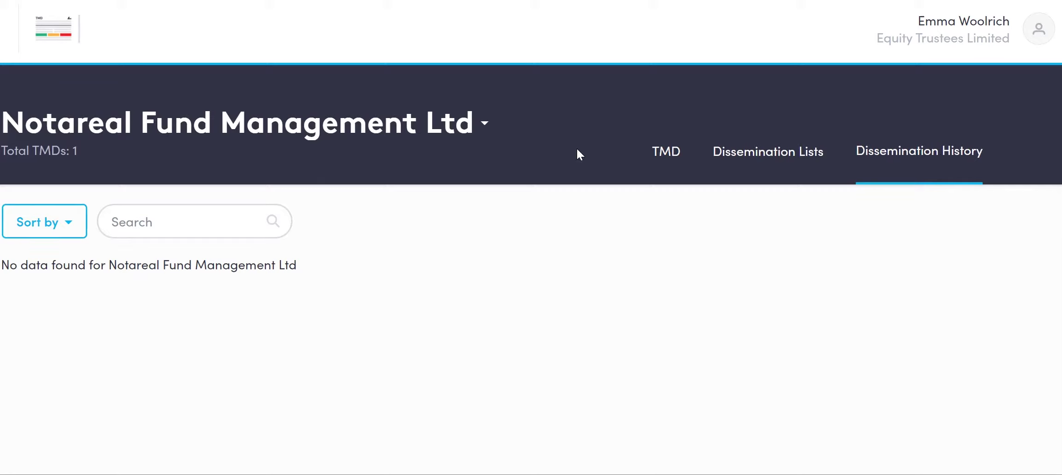
pyautogui.click(681, 155)
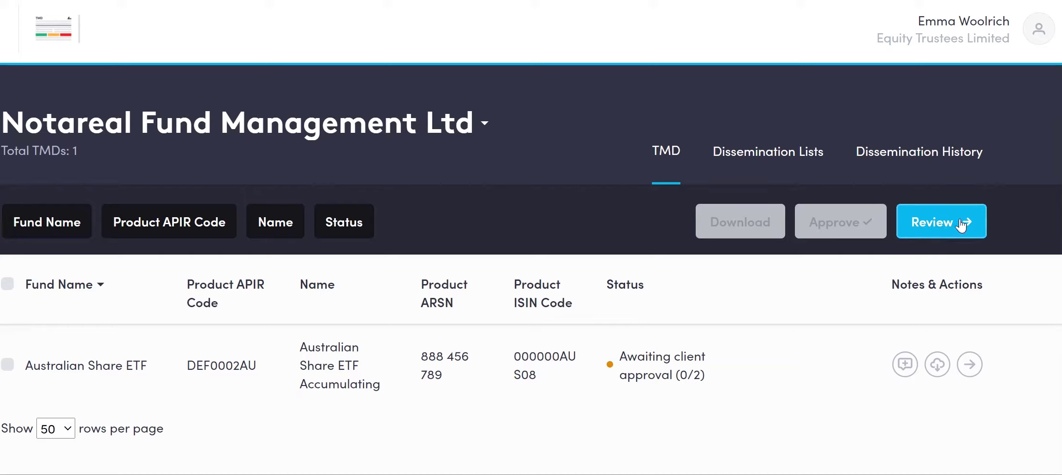
# - Select the Australian Share ETF row and open its Target Market Determination for review
pyautogui.click(8, 367)
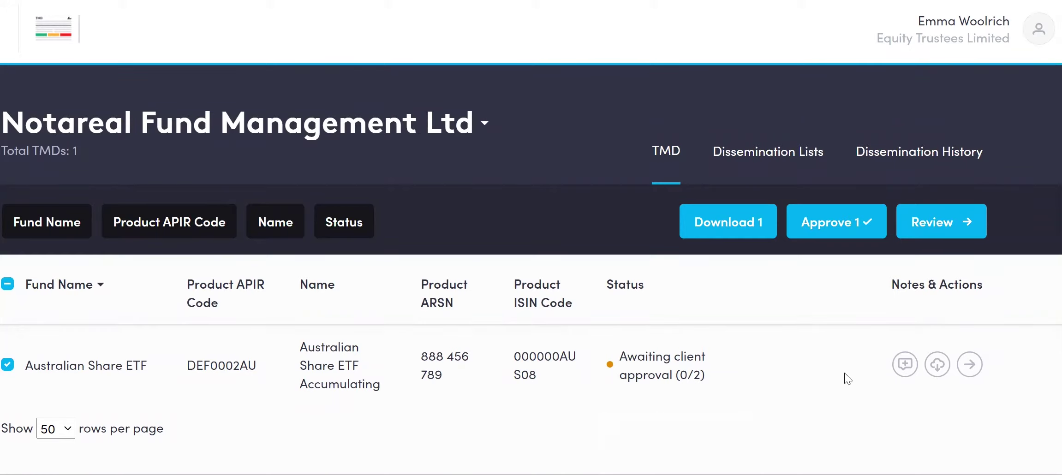
pyautogui.click(970, 366)
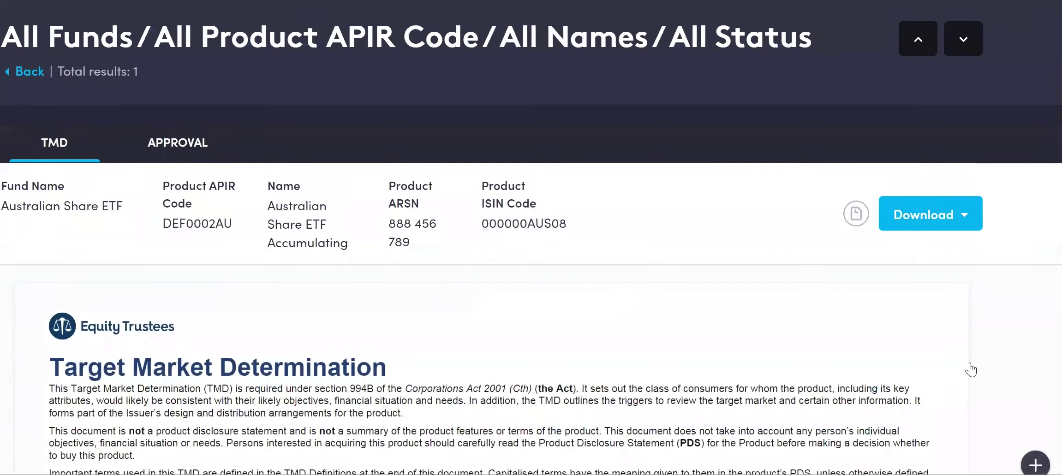
# - Scroll through the target market description to page 2's Consumer Attributes table (risk band 6, 5-year timeframe)
pyautogui.scroll(-2, 829, 304)
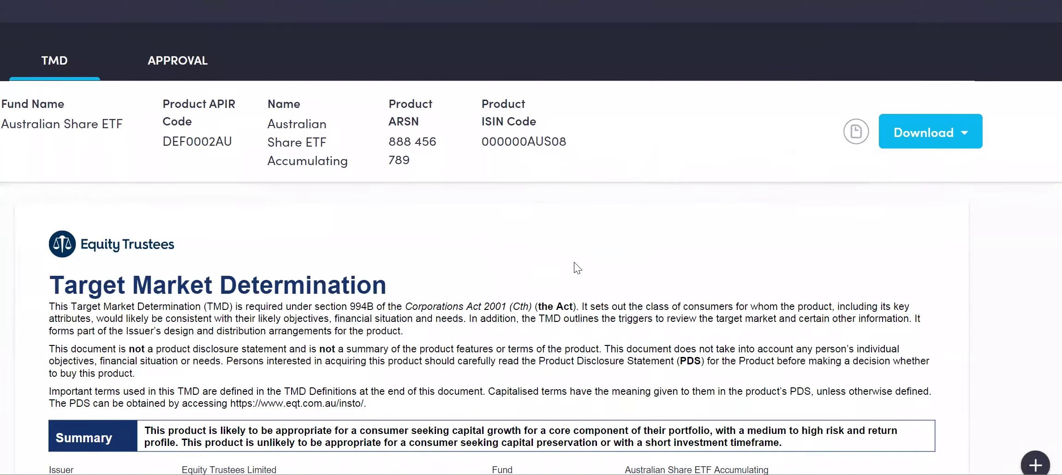
pyautogui.scroll(-2, 575, 262)
pyautogui.scroll(-2, 575, 262)
pyautogui.scroll(-2, 574, 266)
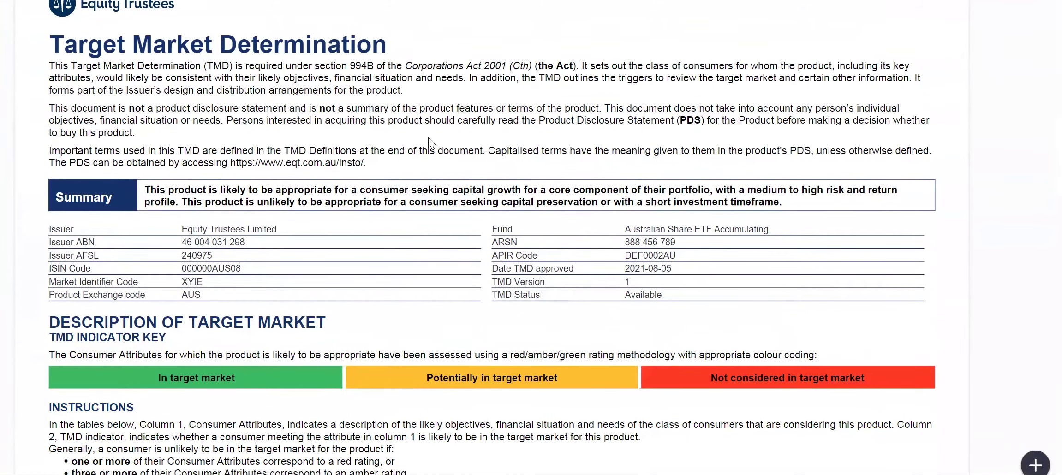
pyautogui.scroll(2, 429, 138)
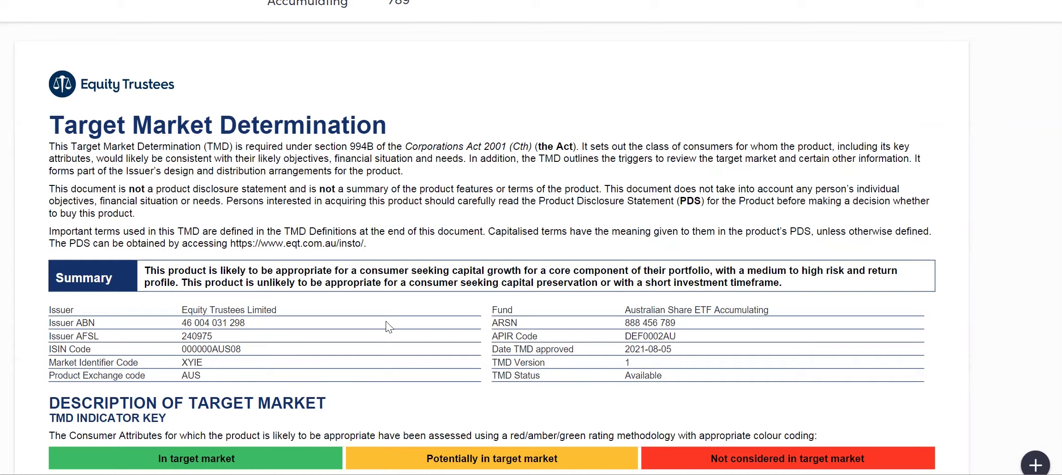
pyautogui.scroll(-2, 386, 321)
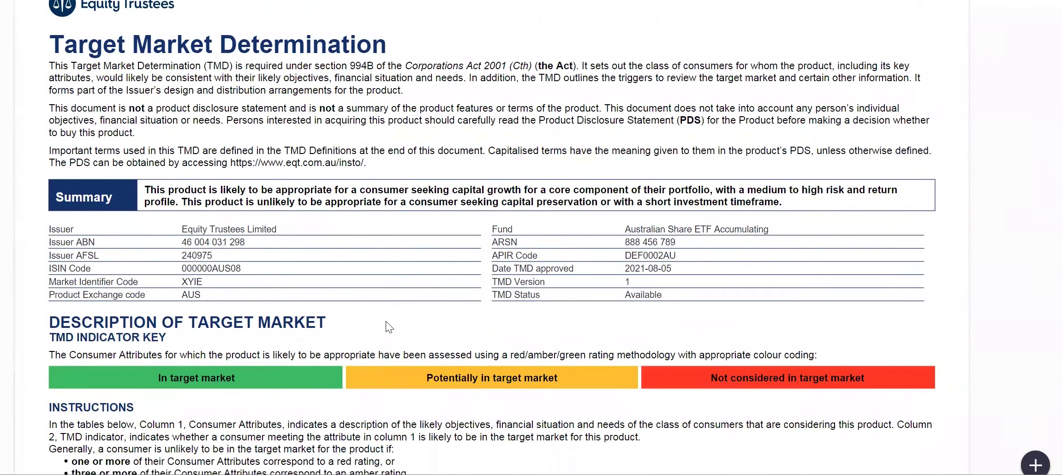
pyautogui.scroll(-2, 386, 321)
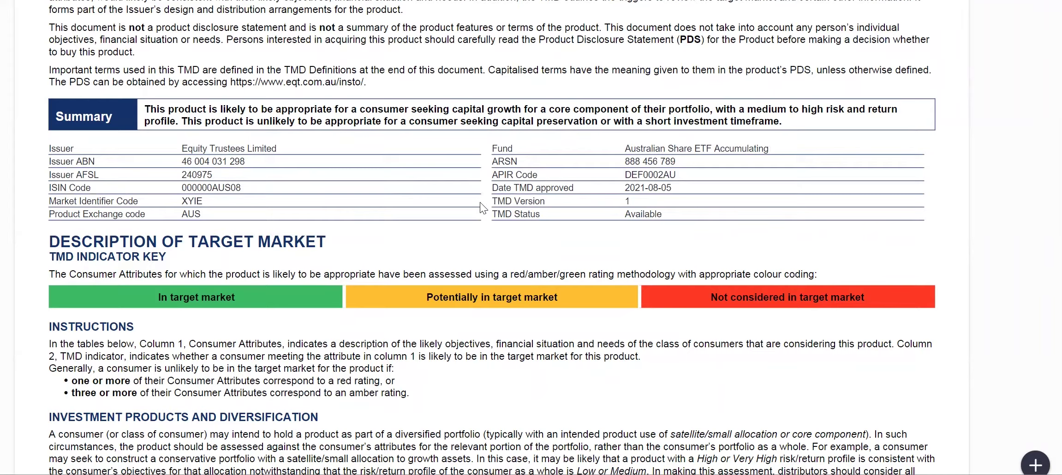
pyautogui.scroll(4, 480, 204)
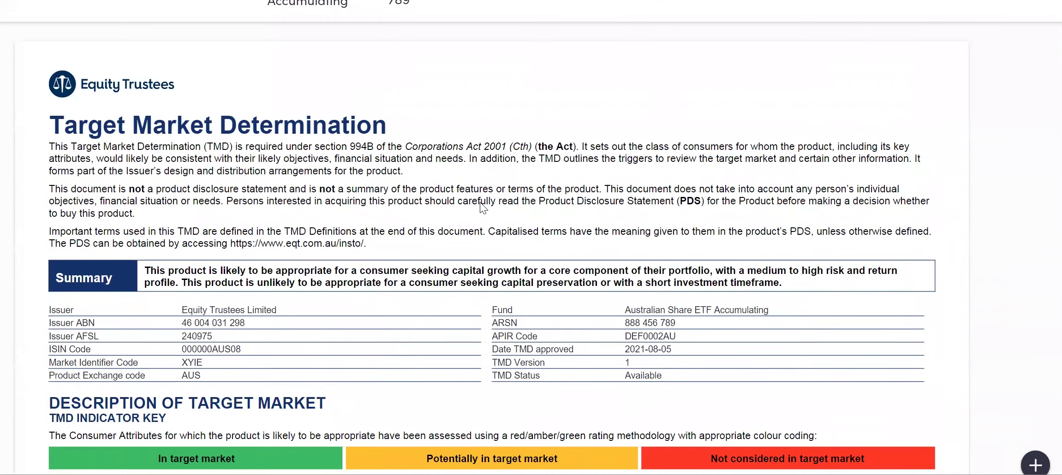
pyautogui.scroll(-1, 480, 203)
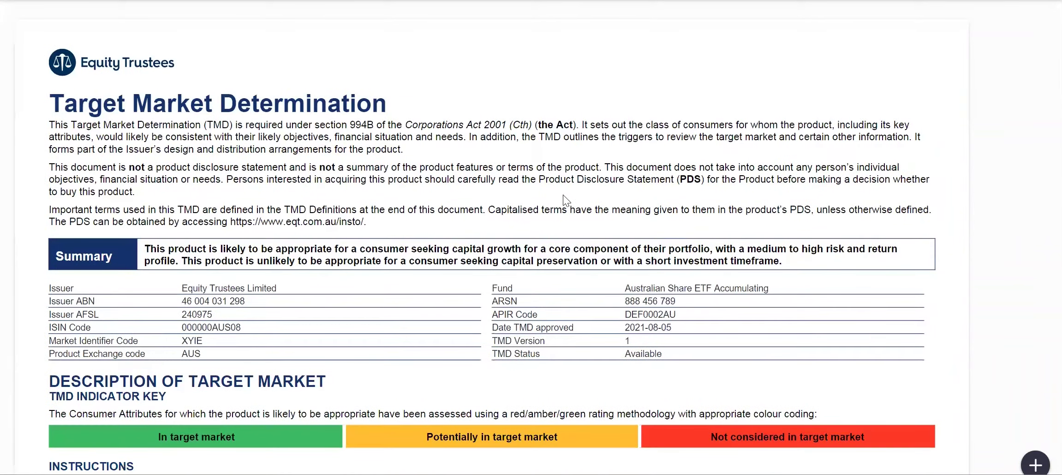
pyautogui.scroll(-1, 560, 196)
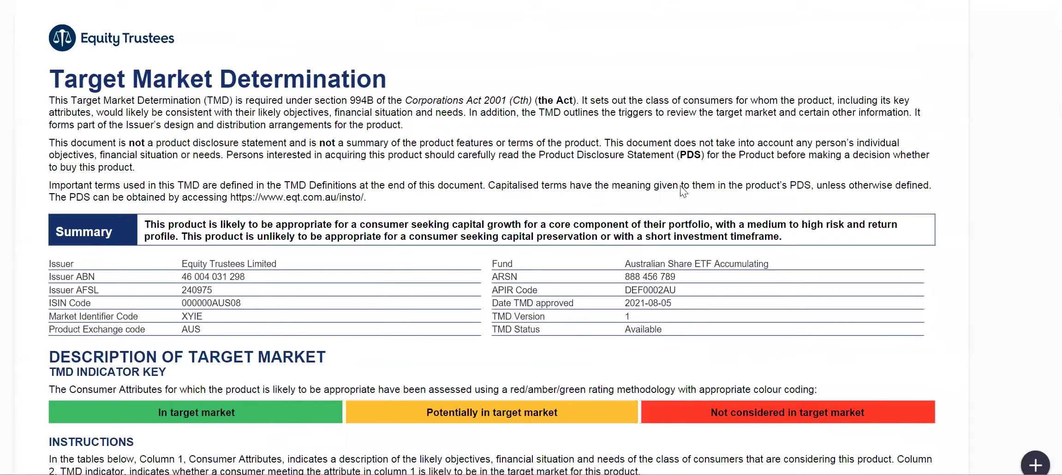
pyautogui.scroll(-1, 679, 191)
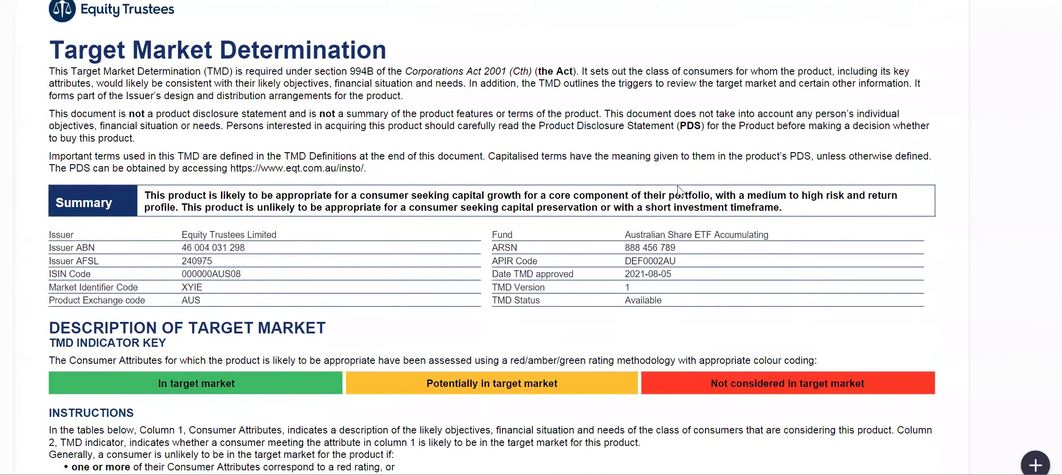
pyautogui.scroll(-3, 677, 186)
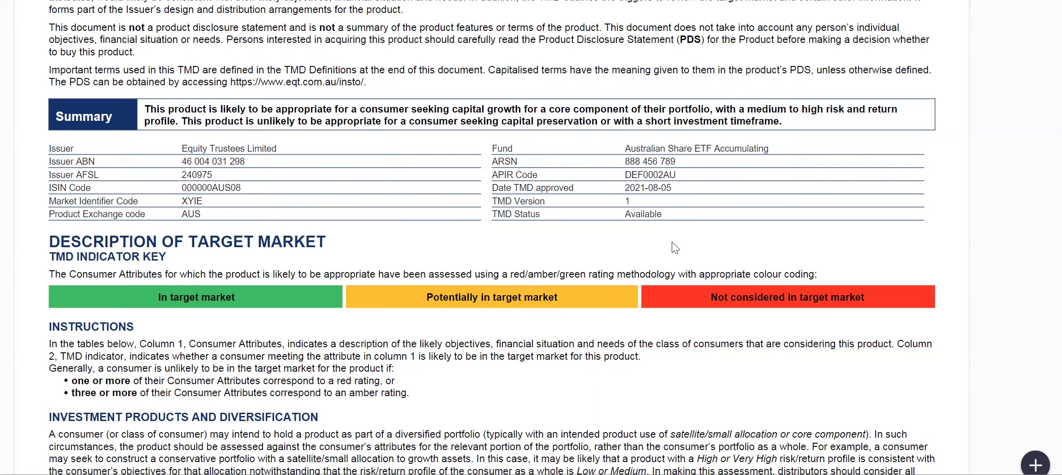
pyautogui.scroll(-1, 673, 241)
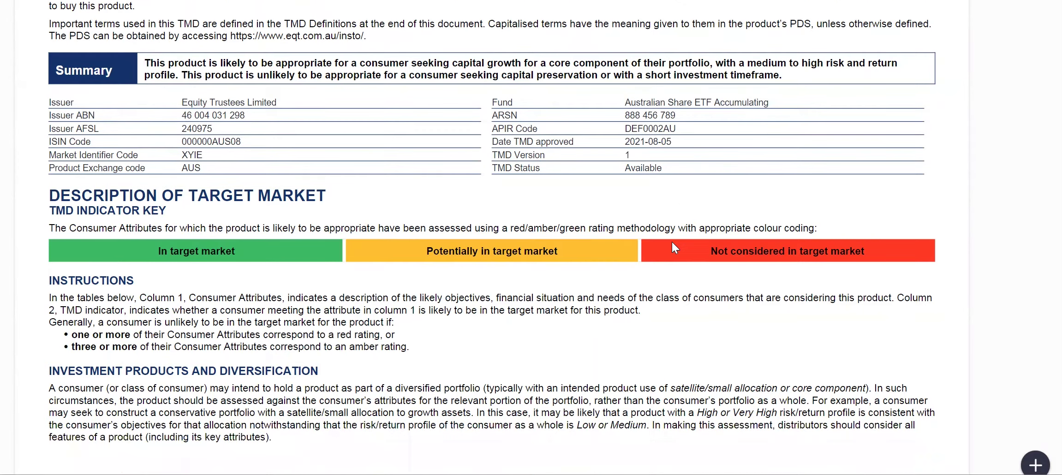
pyautogui.scroll(-4, 672, 242)
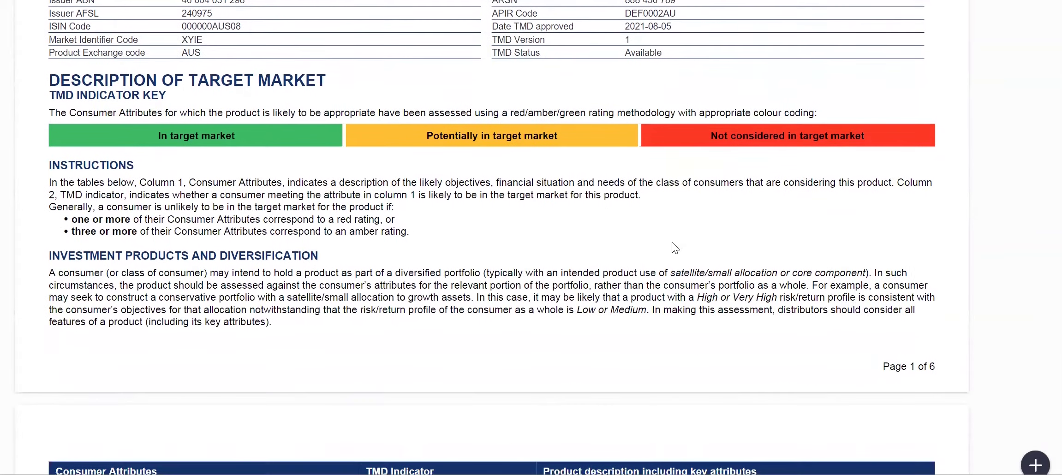
pyautogui.scroll(-1, 674, 248)
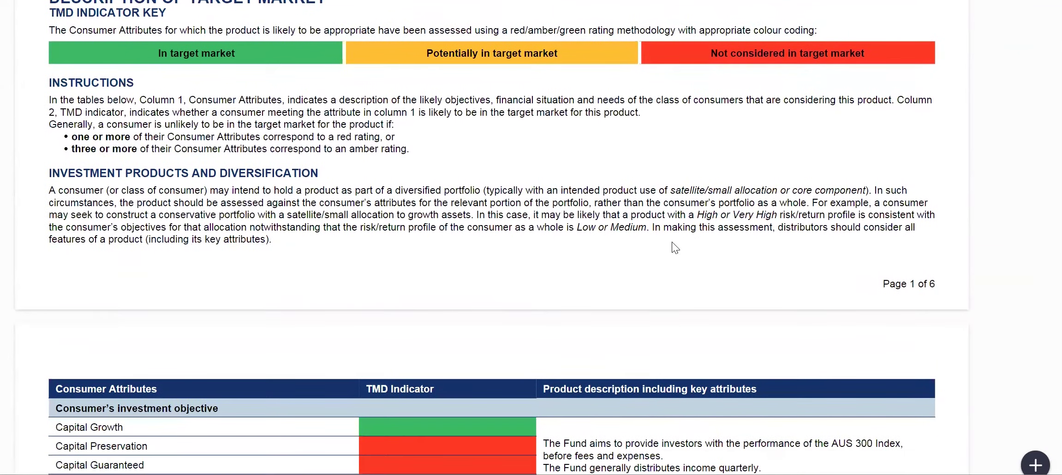
pyautogui.scroll(-1, 675, 248)
pyautogui.scroll(-4, 673, 247)
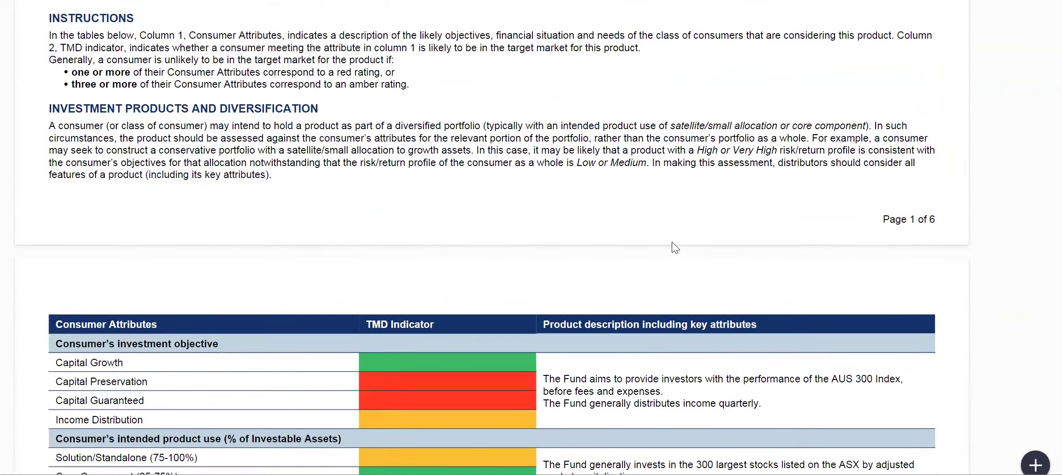
pyautogui.scroll(-6, 673, 247)
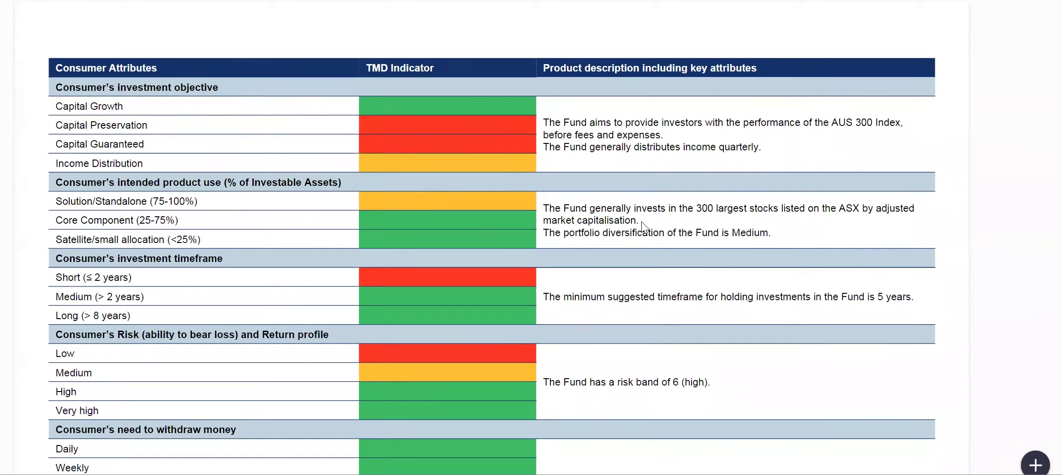
# - Scroll past the Appropriateness statement to page 3's Distribution conditions and Review triggers tables
pyautogui.scroll(-2, 641, 222)
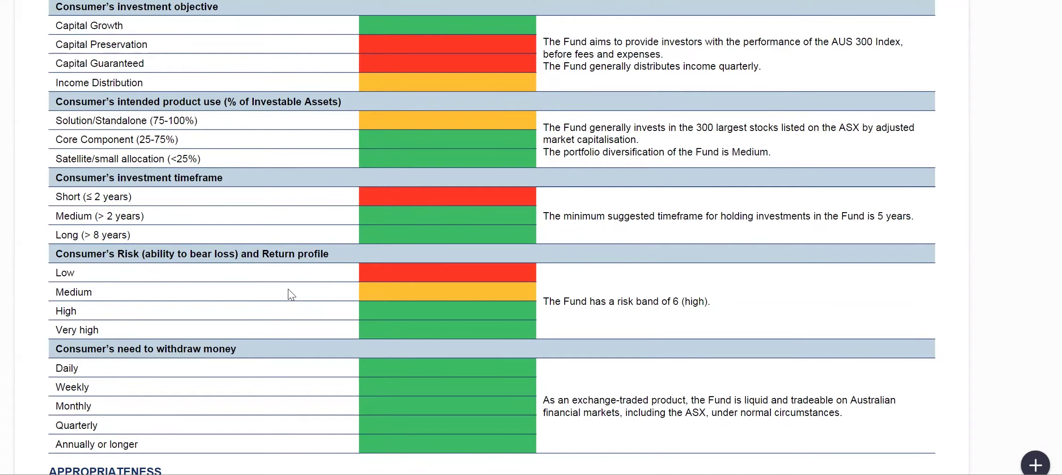
pyautogui.scroll(-2, 288, 289)
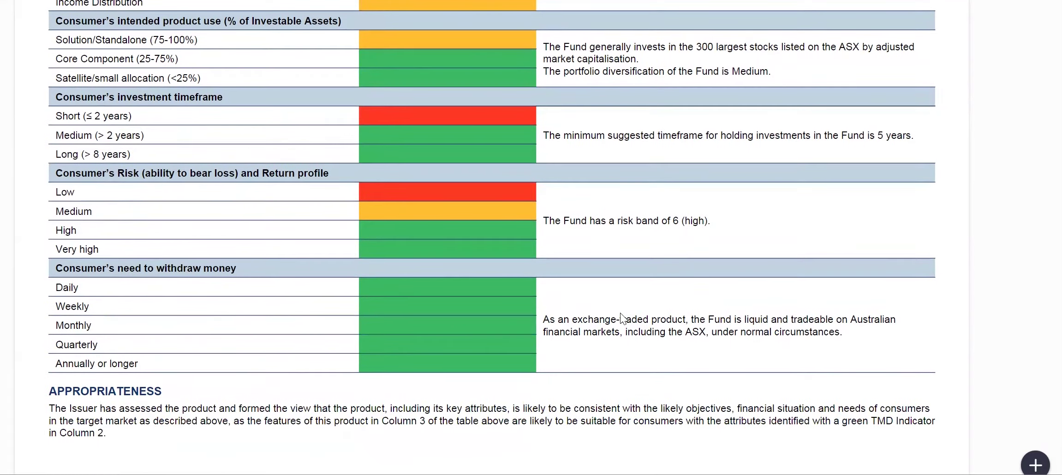
pyautogui.scroll(-4, 621, 314)
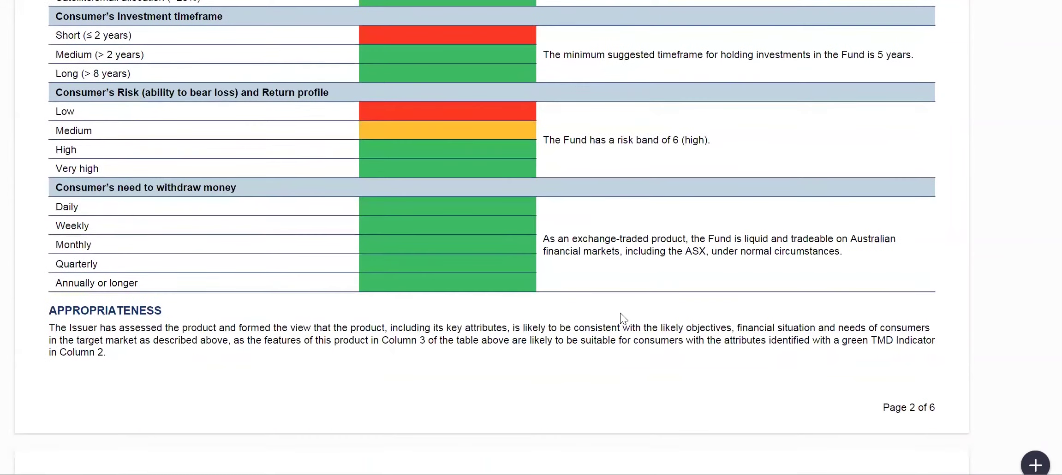
pyautogui.scroll(-3, 620, 312)
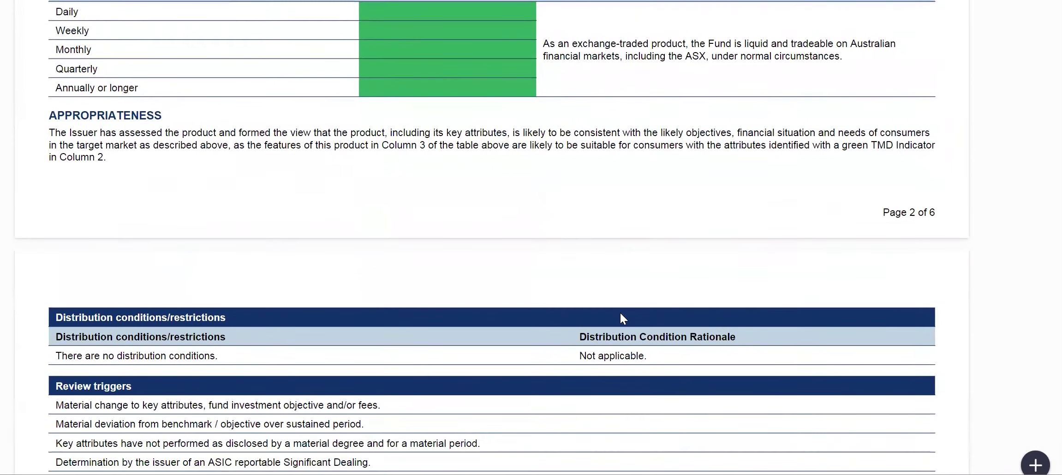
pyautogui.scroll(-1, 157, 234)
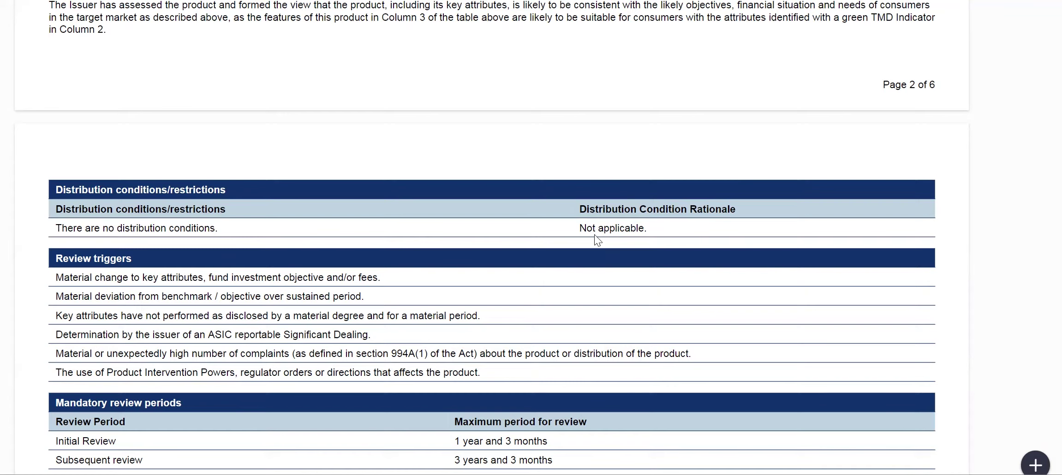
# - Scroll through the Mandatory review periods and Distributor reporting requirements to the Page 3 of 6 footer
pyautogui.scroll(-2, 554, 301)
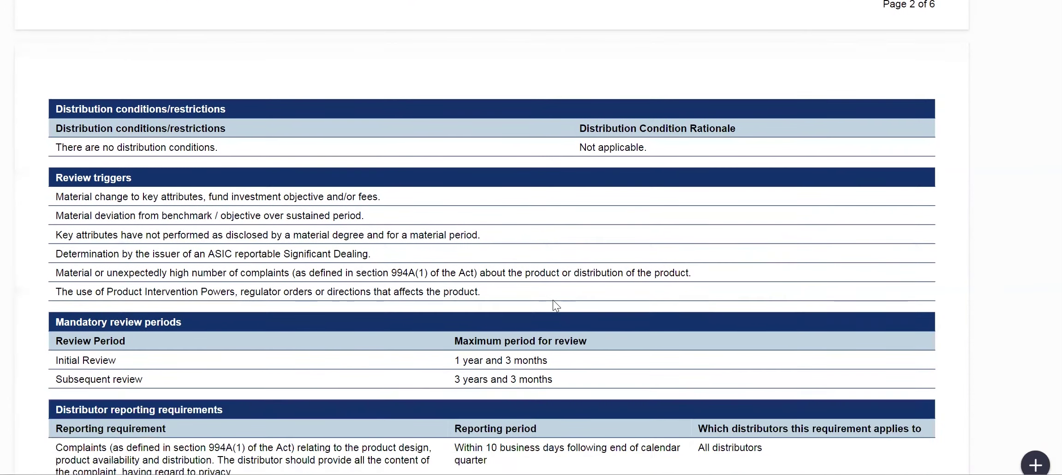
pyautogui.scroll(-2, 553, 300)
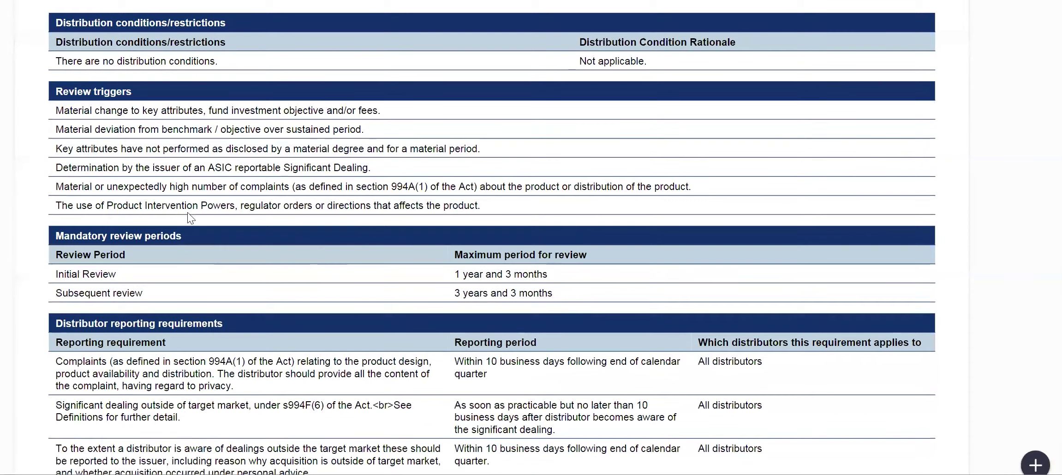
pyautogui.scroll(-2, 191, 210)
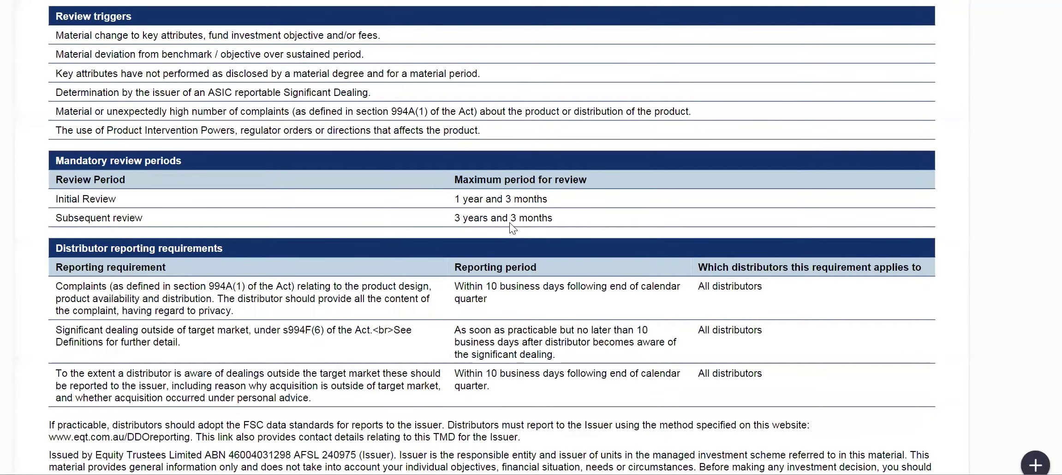
pyautogui.scroll(-2, 93, 314)
pyautogui.scroll(-2, 74, 297)
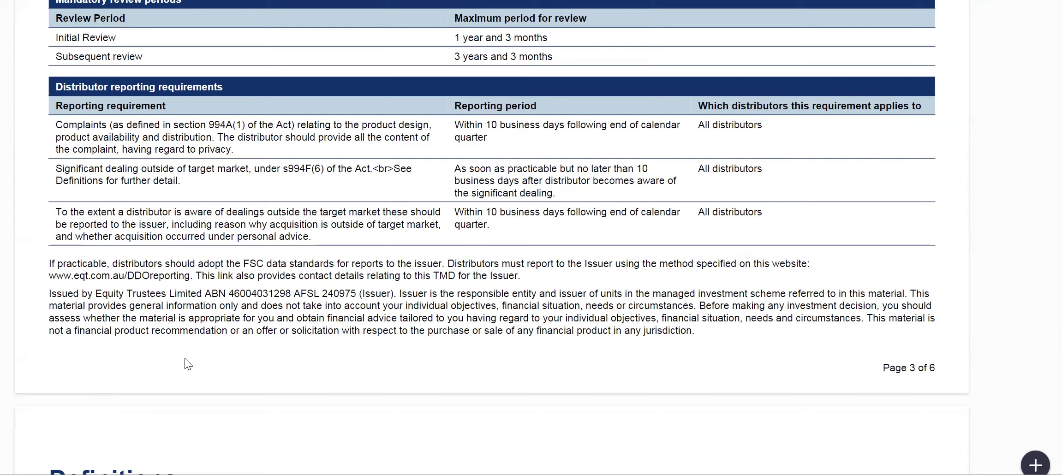
# - Scroll further down through the remaining pages of the TMD document
pyautogui.scroll(-1, 184, 358)
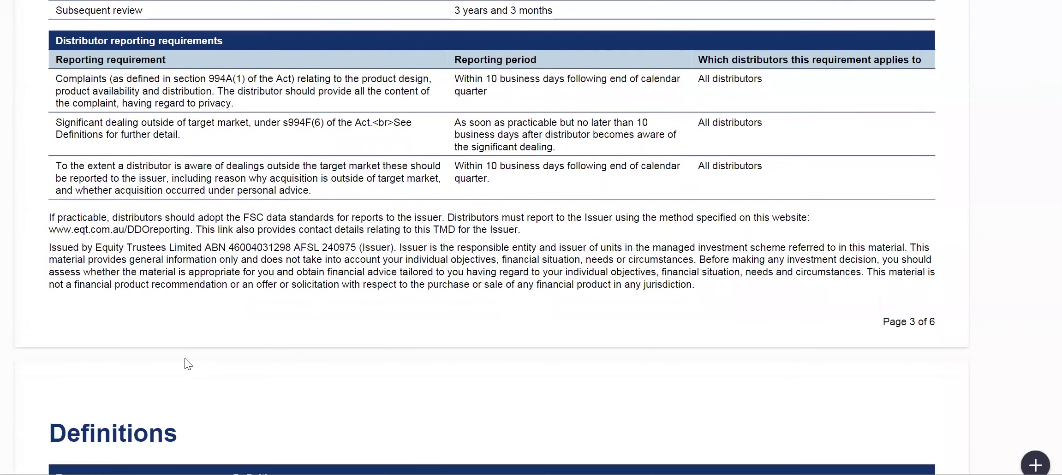
pyautogui.scroll(-2, 184, 359)
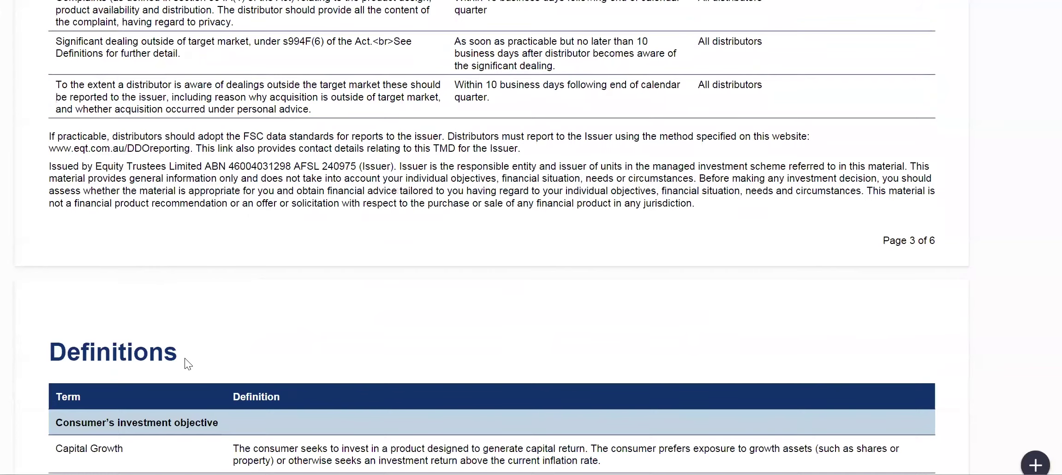
pyautogui.scroll(-1, 187, 363)
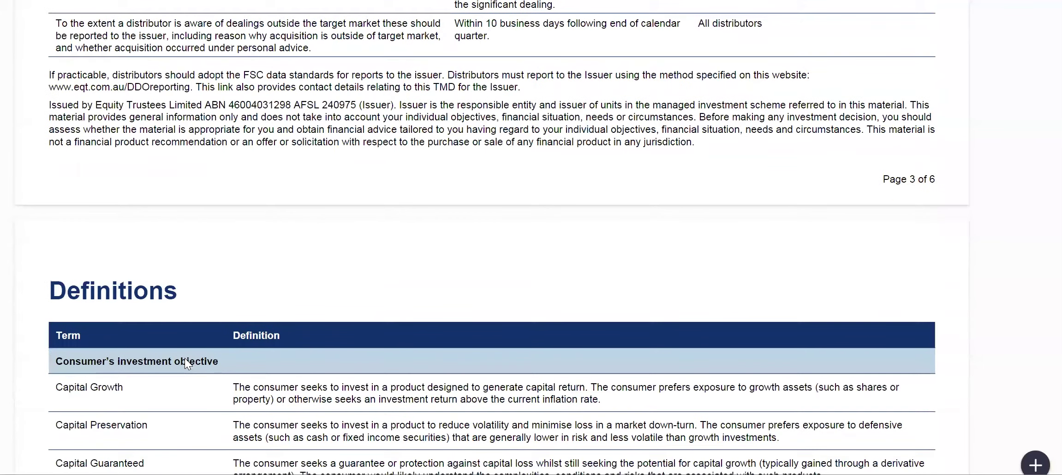
pyautogui.scroll(-1, 187, 364)
pyautogui.scroll(-1, 185, 363)
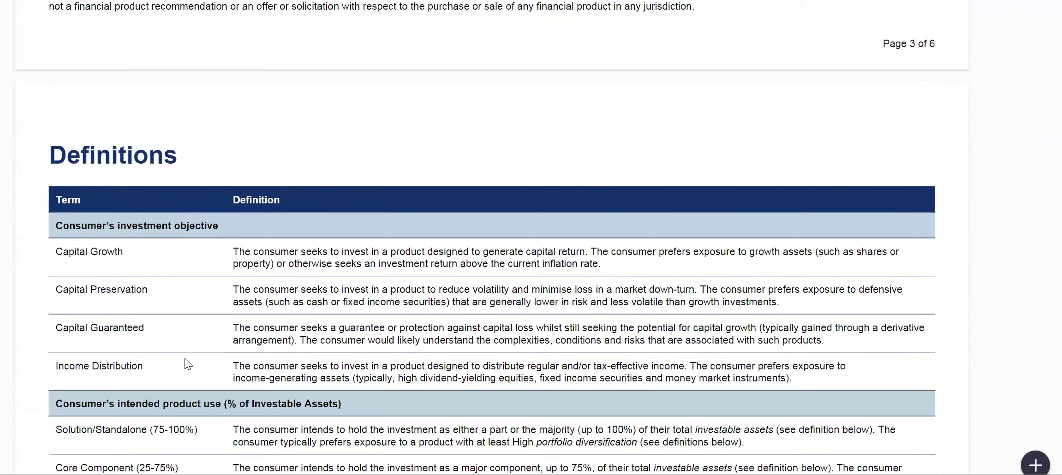
pyautogui.scroll(-20, 187, 364)
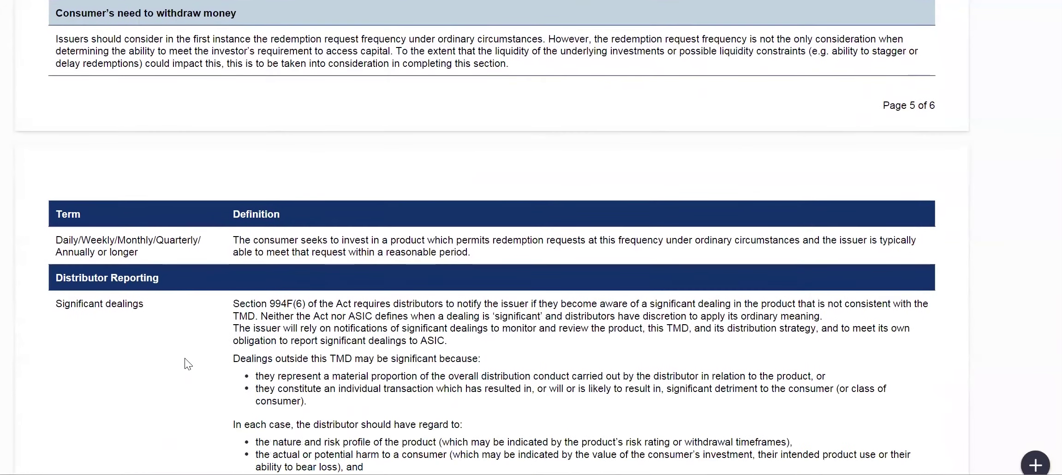
pyautogui.scroll(-3, 187, 364)
pyautogui.scroll(-2, 186, 364)
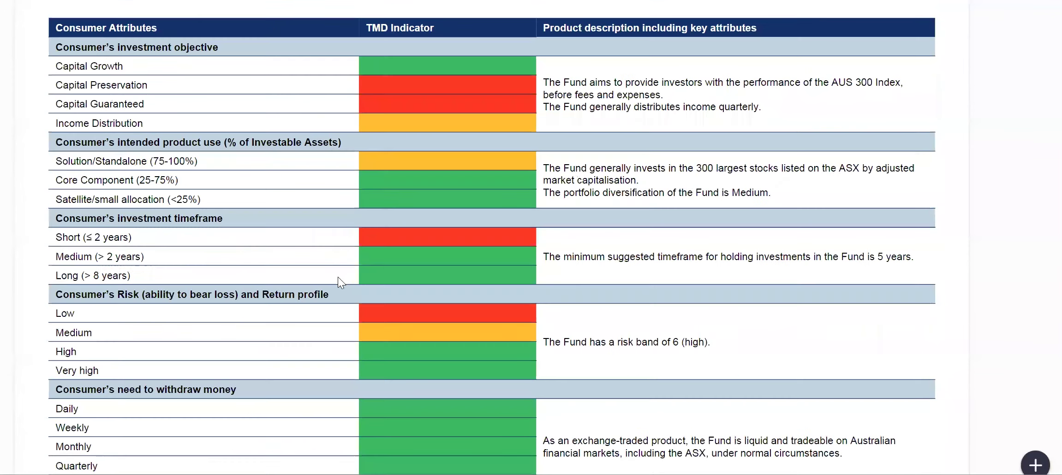
# - Scroll back to the top of the TMD and go to the APPROVAL tab
pyautogui.scroll(1, 338, 277)
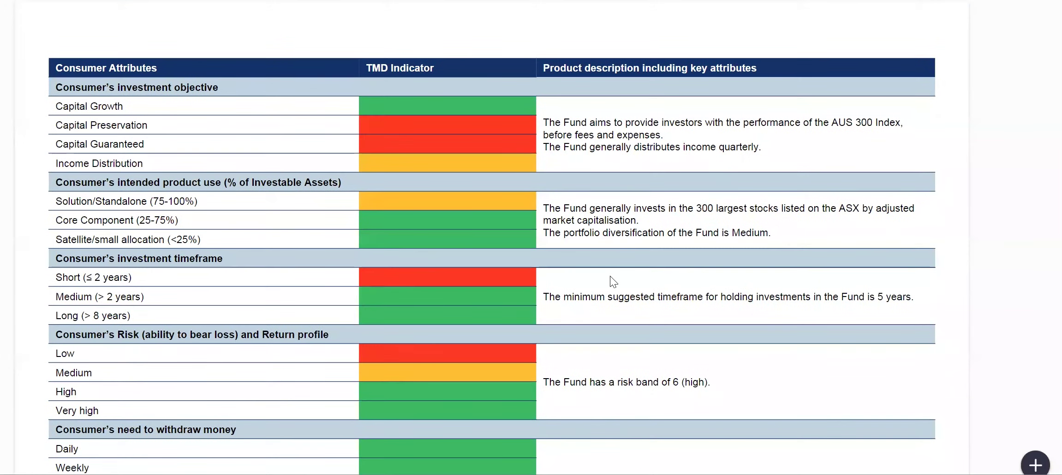
pyautogui.scroll(2, 449, 293)
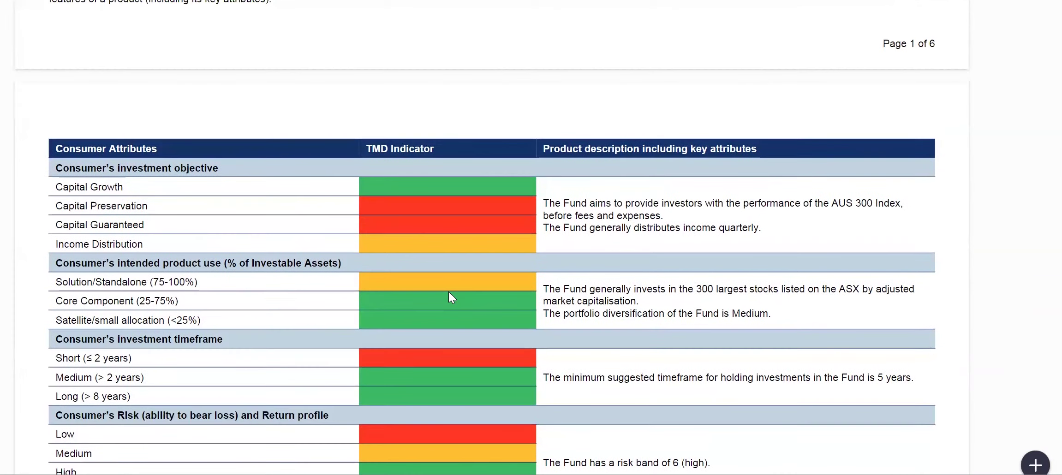
pyautogui.scroll(1, 449, 298)
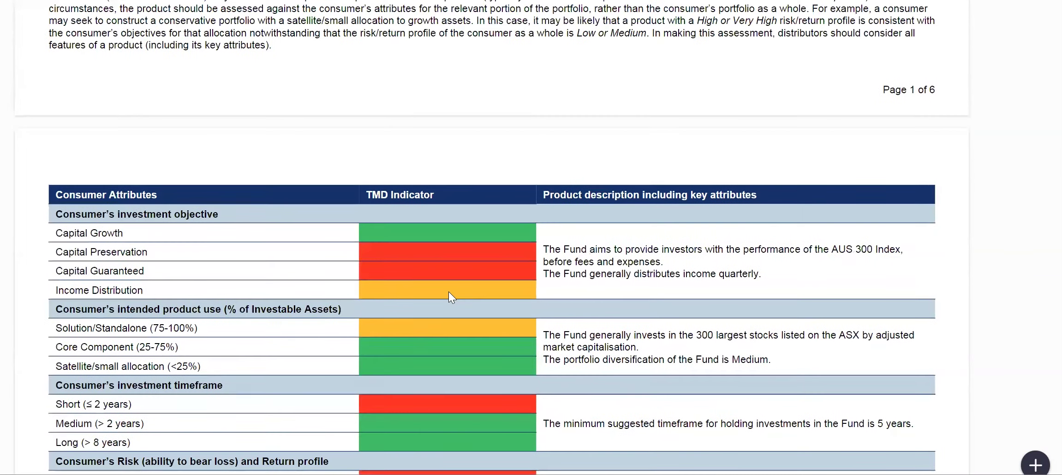
pyautogui.scroll(2, 449, 292)
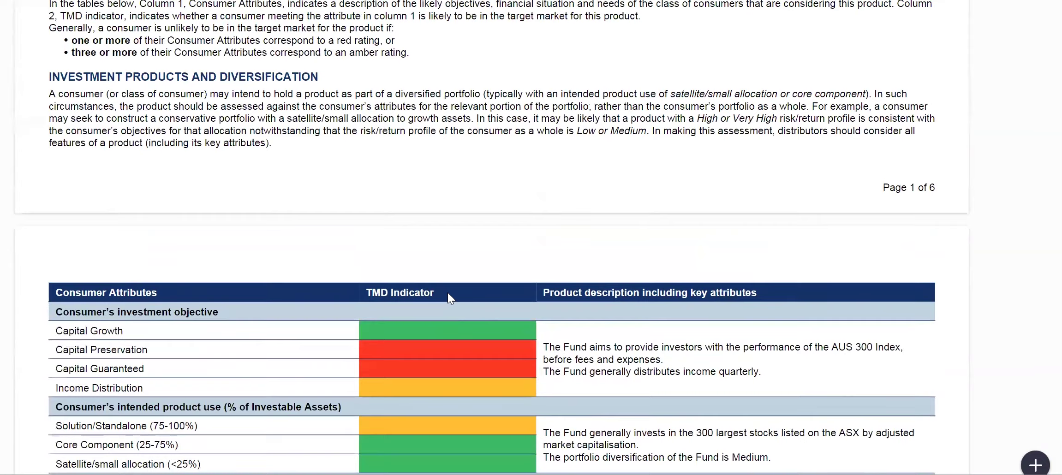
pyautogui.scroll(4, 449, 294)
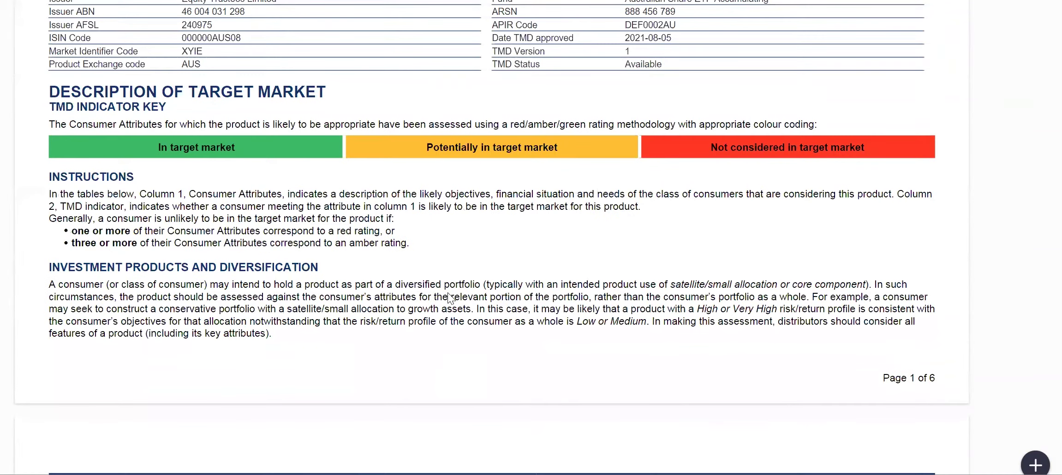
pyautogui.scroll(2, 448, 293)
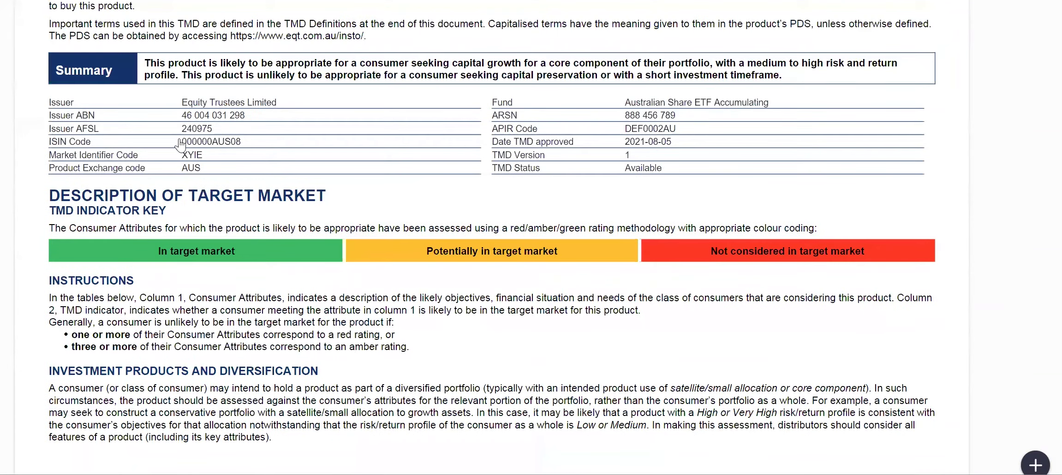
pyautogui.scroll(2, 181, 139)
pyautogui.scroll(8, 167, 147)
pyautogui.click(165, 144)
# - Show the APPROVAL tab and expand the Investment Manager and Issuer approval rows to read their notes
pyautogui.click(166, 147)
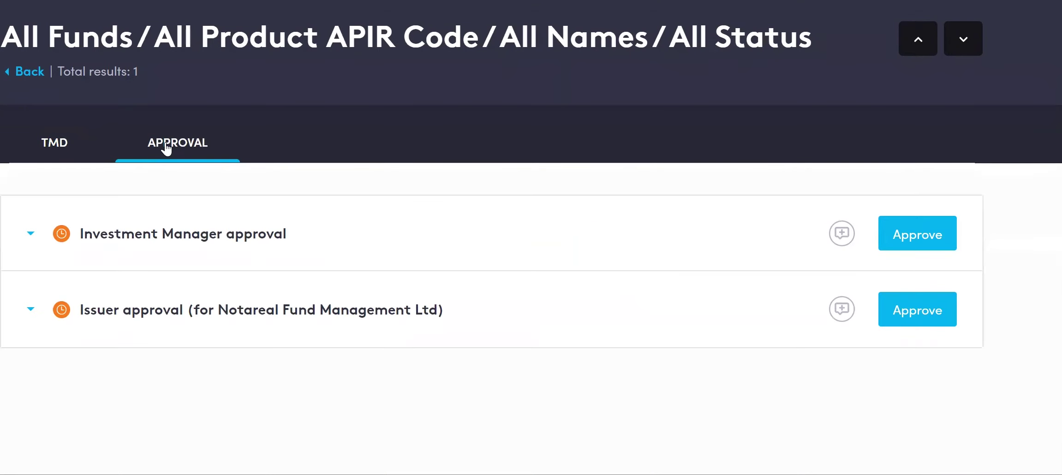
pyautogui.click(29, 235)
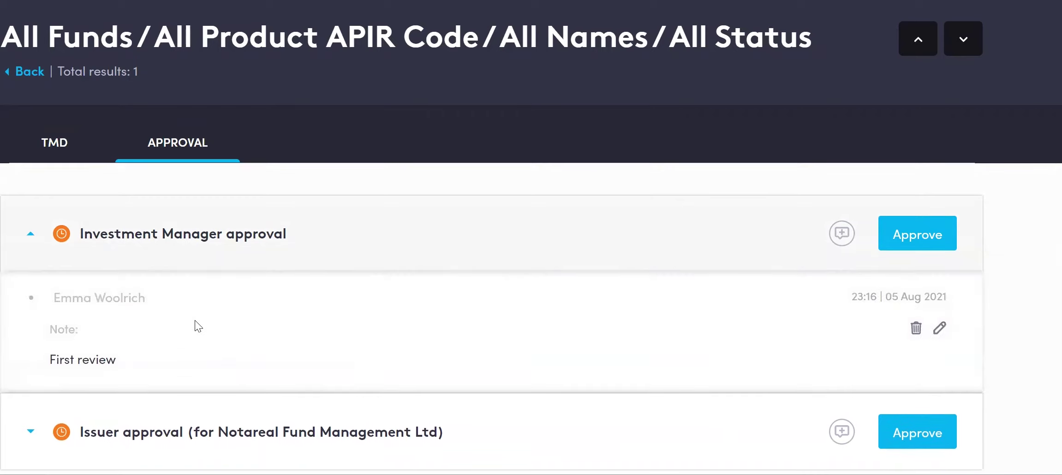
pyautogui.click(29, 432)
pyautogui.scroll(-1, 352, 308)
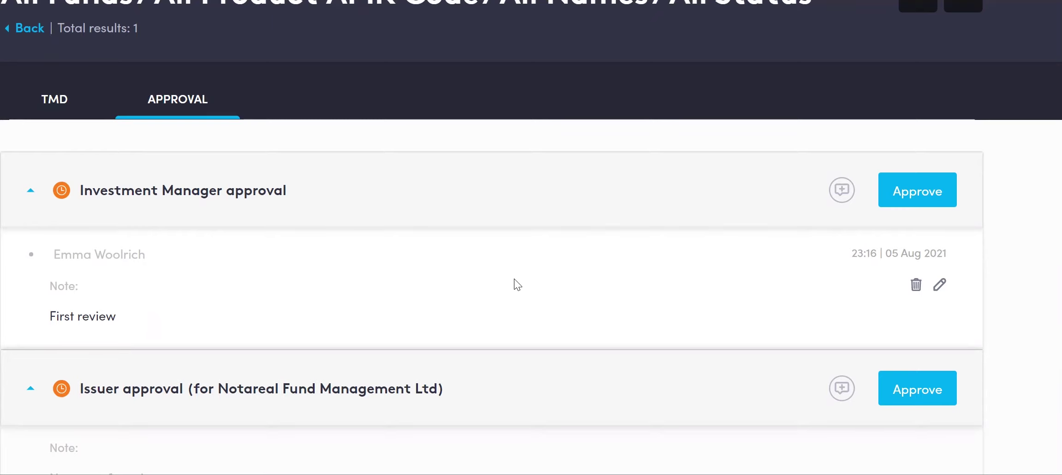
# - Append 'Second review … happy to approve to EQT to approve and release' after 'First review' and save the note
pyautogui.click(941, 288)
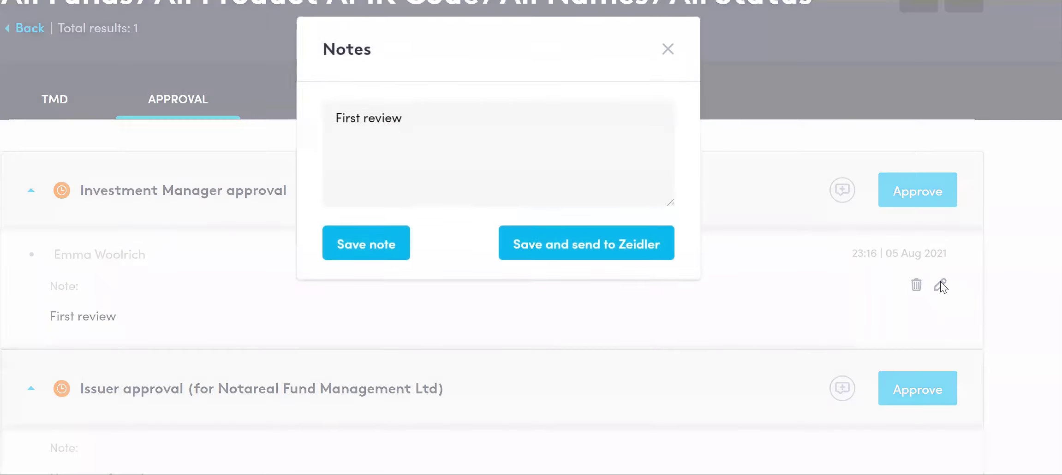
pyautogui.click(425, 124)
pyautogui.write('Second ')
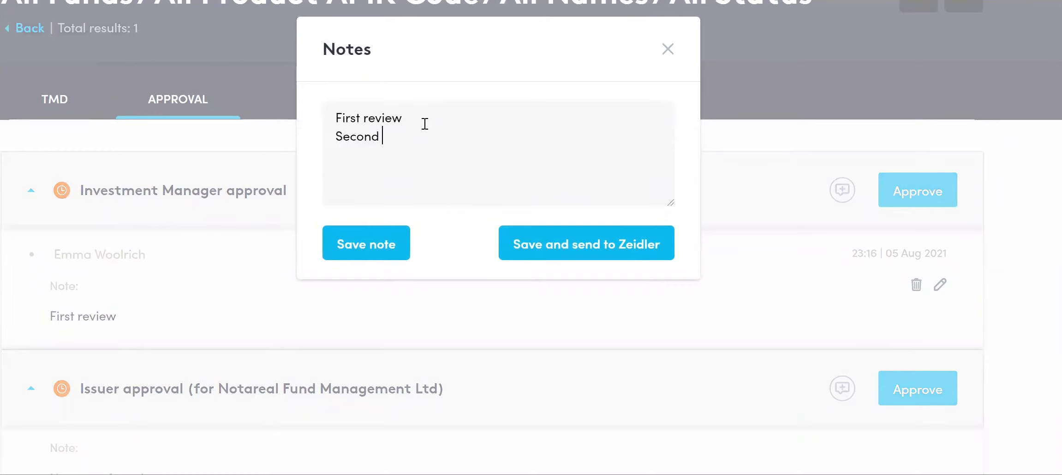
pyautogui.write('review and not a re')
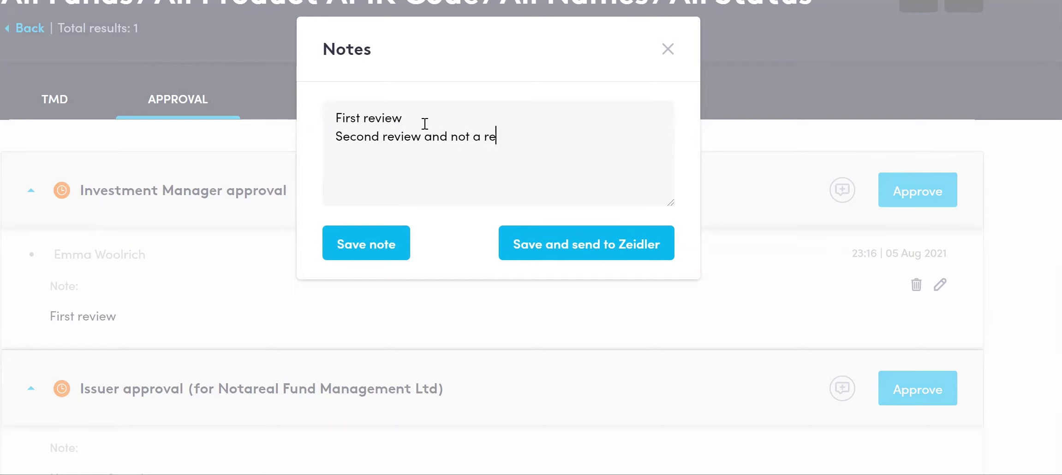
pyautogui.write('al fund is now ')
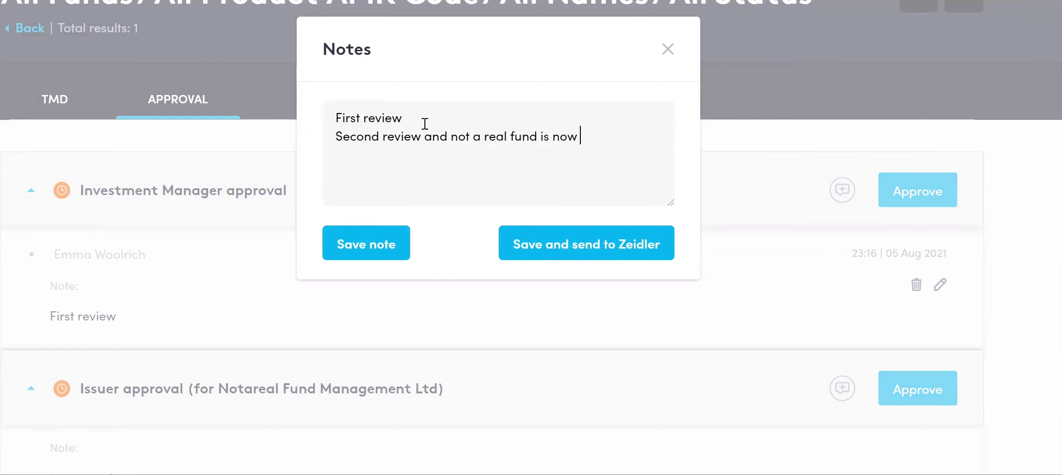
pyautogui.write('to happy to ap')
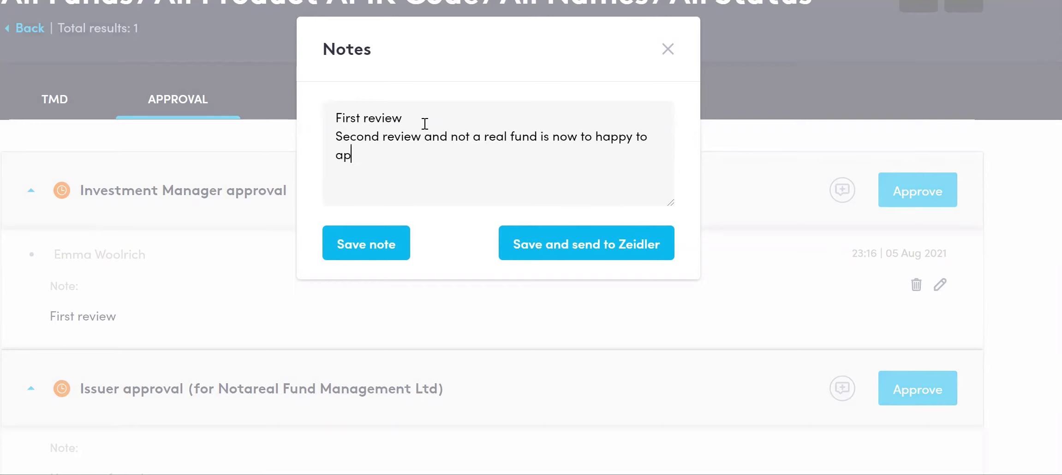
pyautogui.write('prove to EQT')
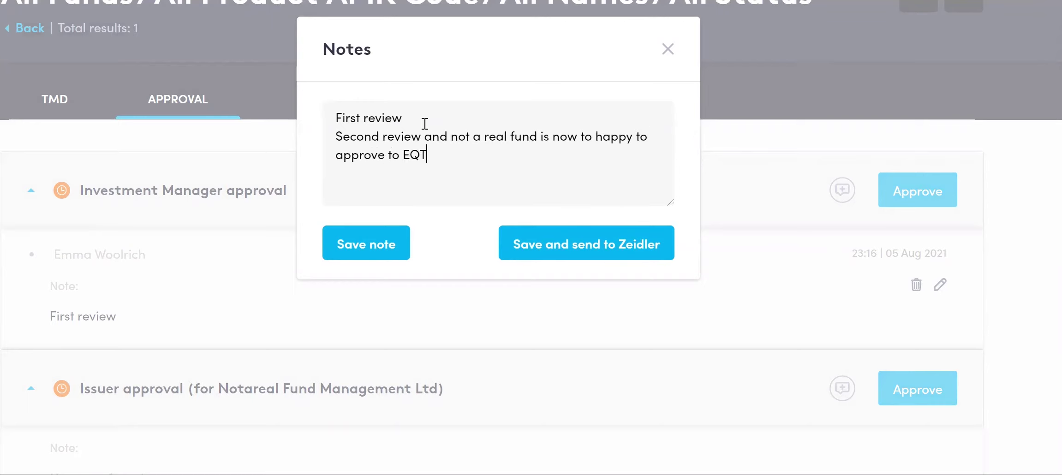
pyautogui.write(' to approve ')
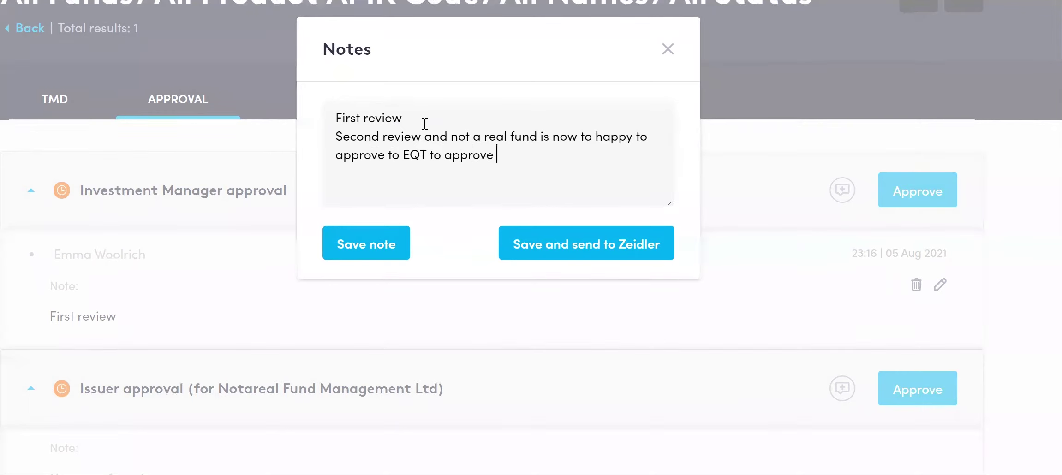
pyautogui.write('and release')
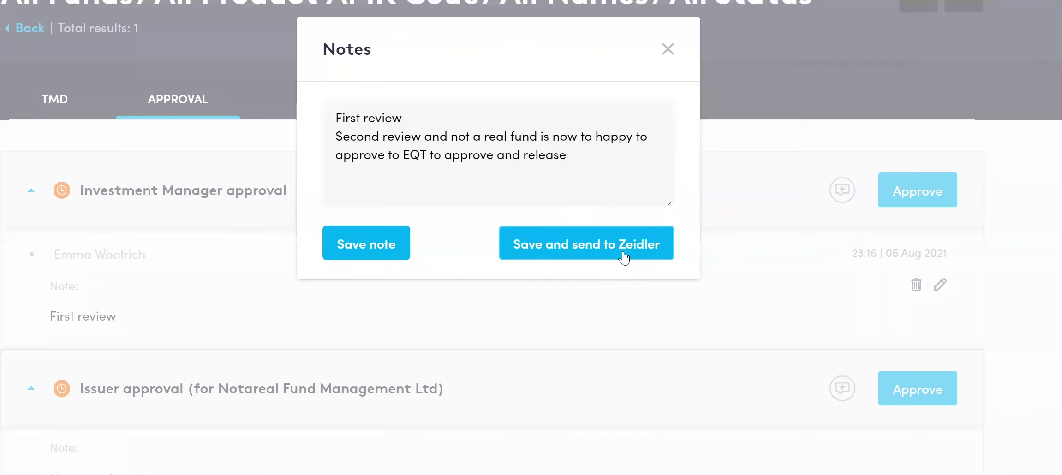
pyautogui.click(378, 254)
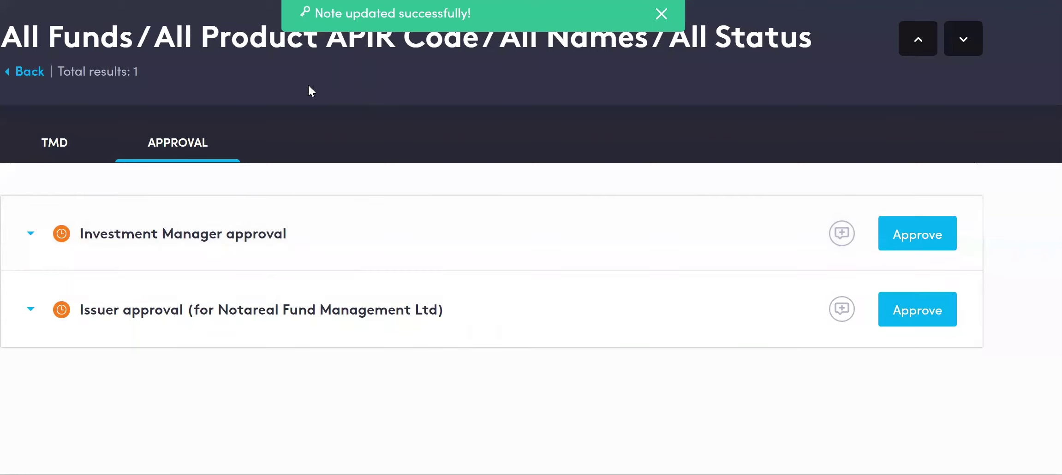
# - Recheck the Investment Manager note unchanged, then request Investment Manager approval to bring up the confirmation
pyautogui.click(31, 235)
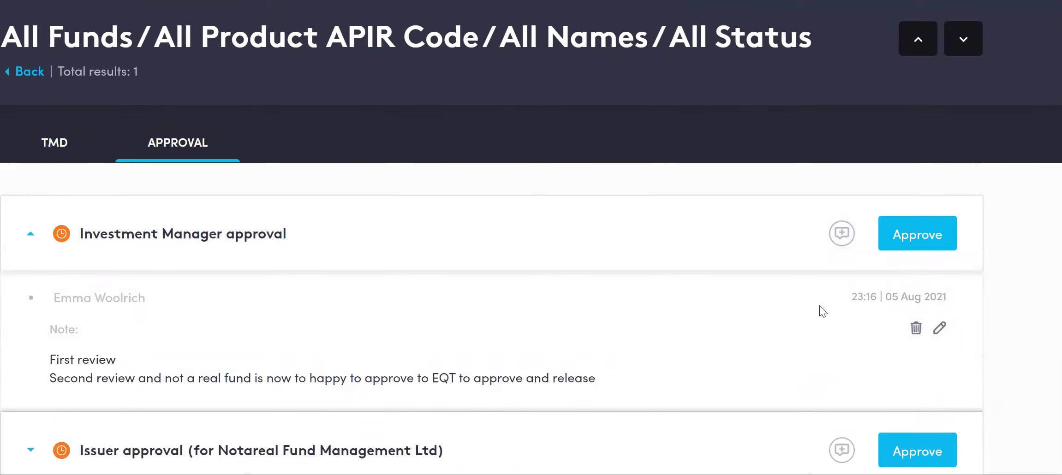
pyautogui.click(939, 330)
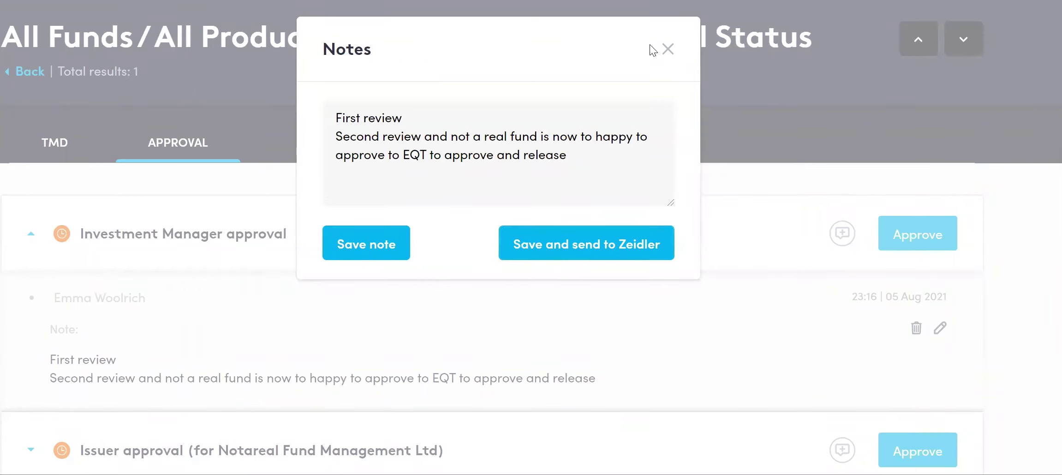
pyautogui.click(669, 49)
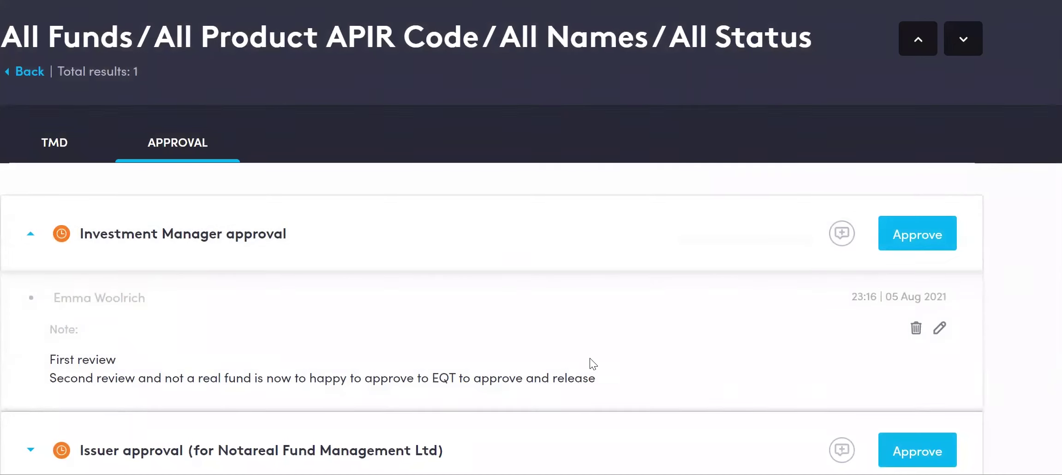
pyautogui.click(920, 234)
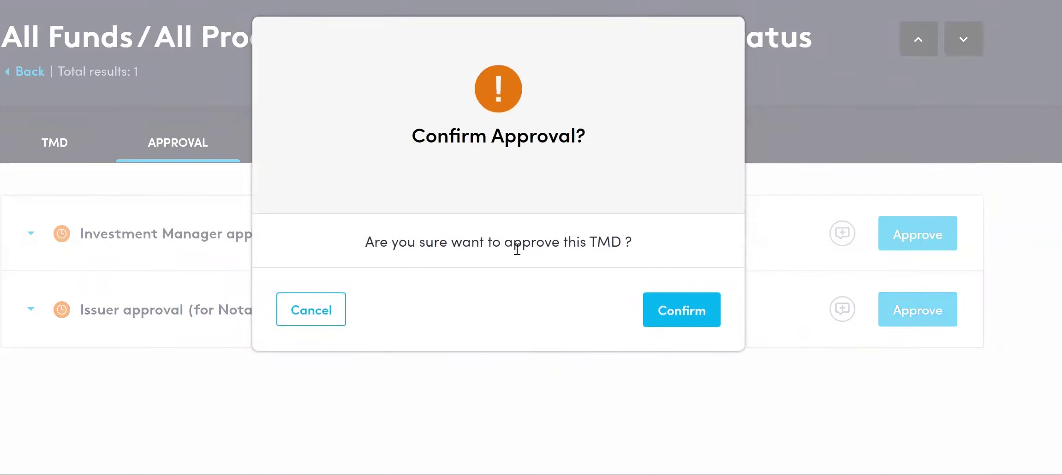
# - Confirm the Investment Manager approval and attach the note 'approved via notarealfund committee'
pyautogui.click(666, 314)
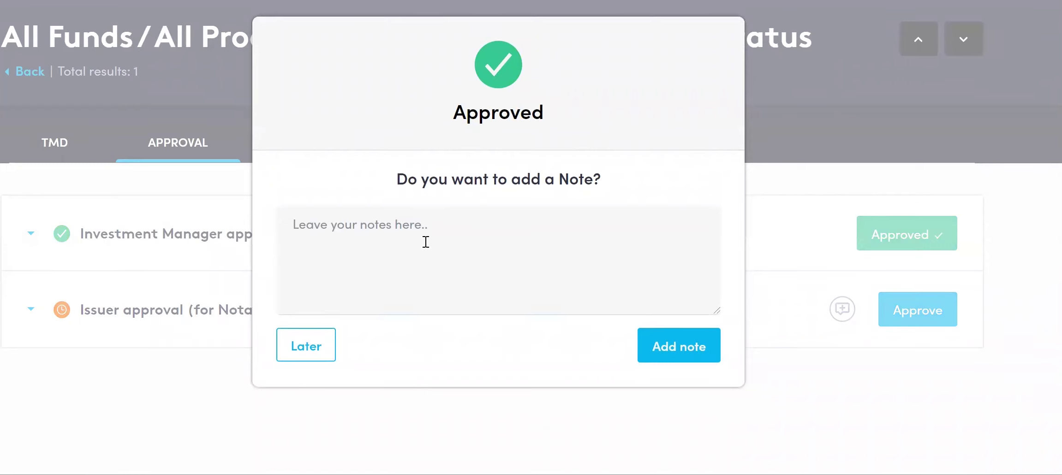
pyautogui.write('approved via notarealfund committee')
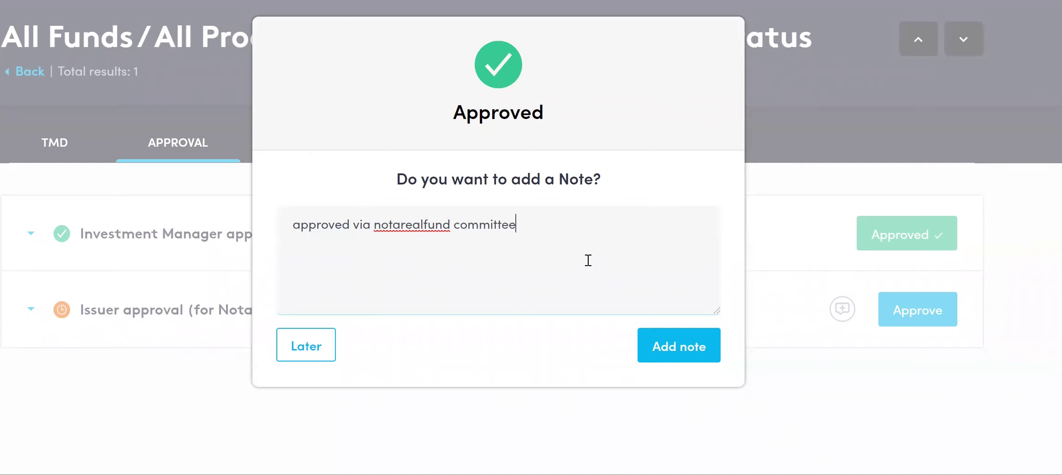
pyautogui.click(655, 346)
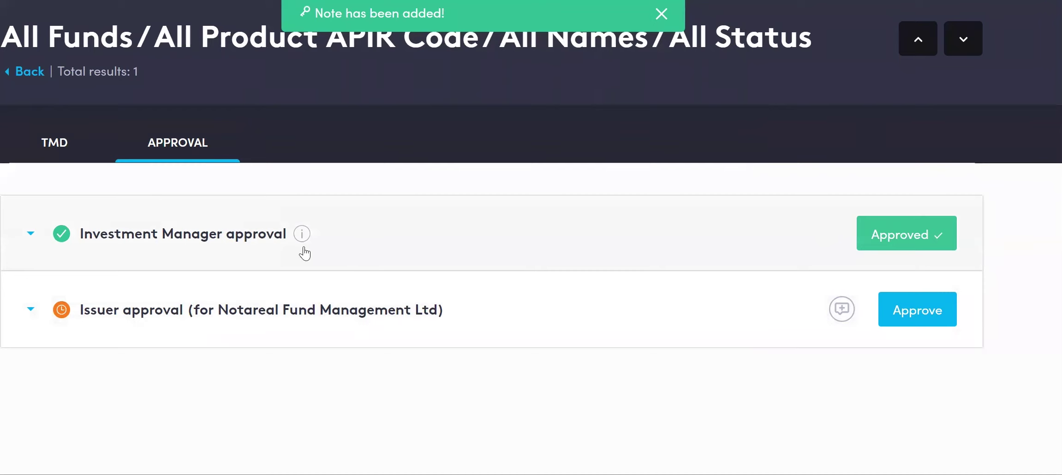
# - Expand the Investment Manager approval record to show its approver, 23:16 05 Aug 2021 timestamp, and notes
pyautogui.moveTo(303, 240)
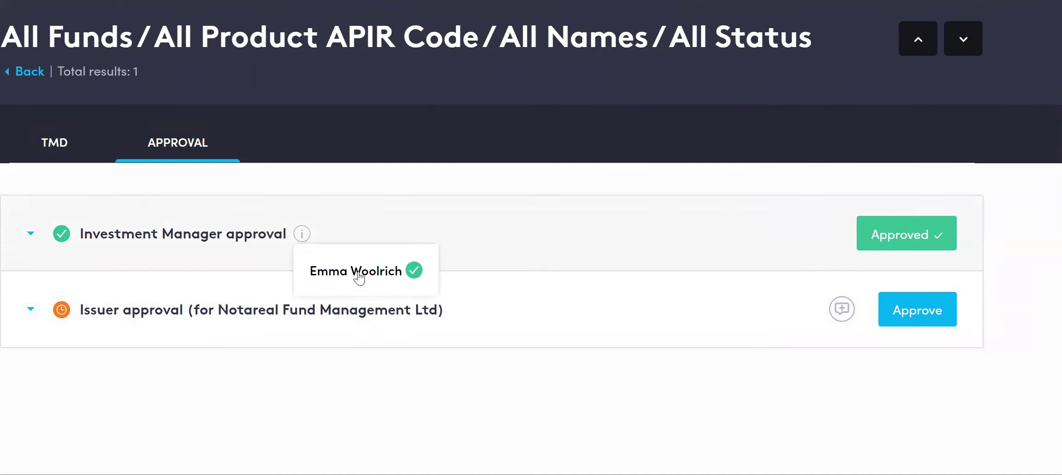
pyautogui.click(30, 234)
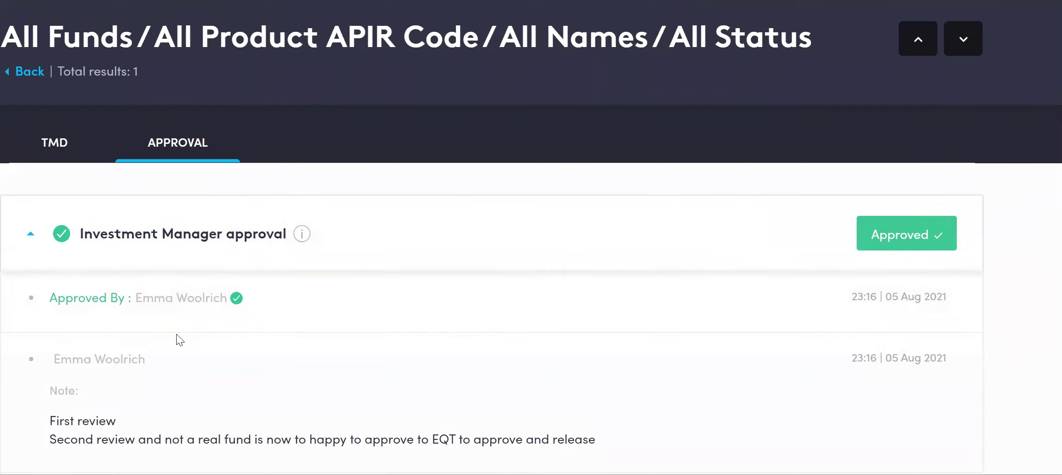